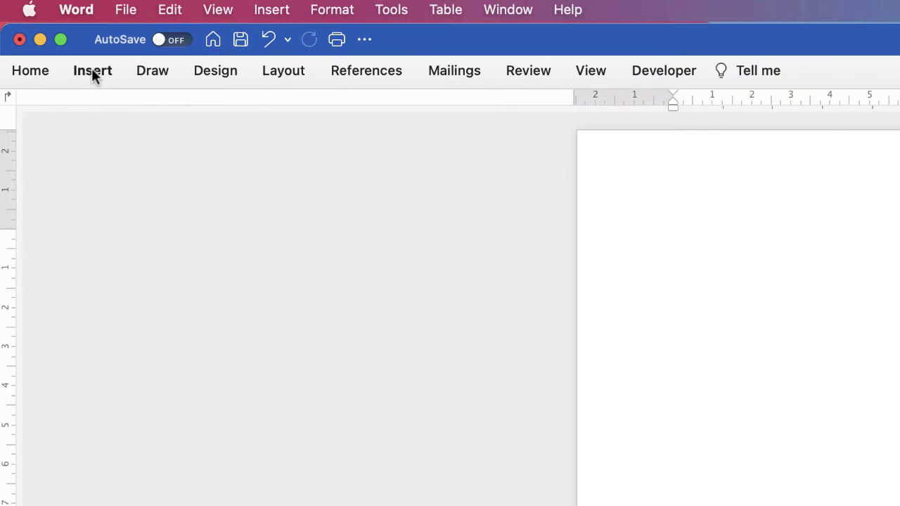
- Open the Icons library from the Insert tools and scroll through the stock icon grid
{"action": "left_click", "coordinate": [98, 74]}
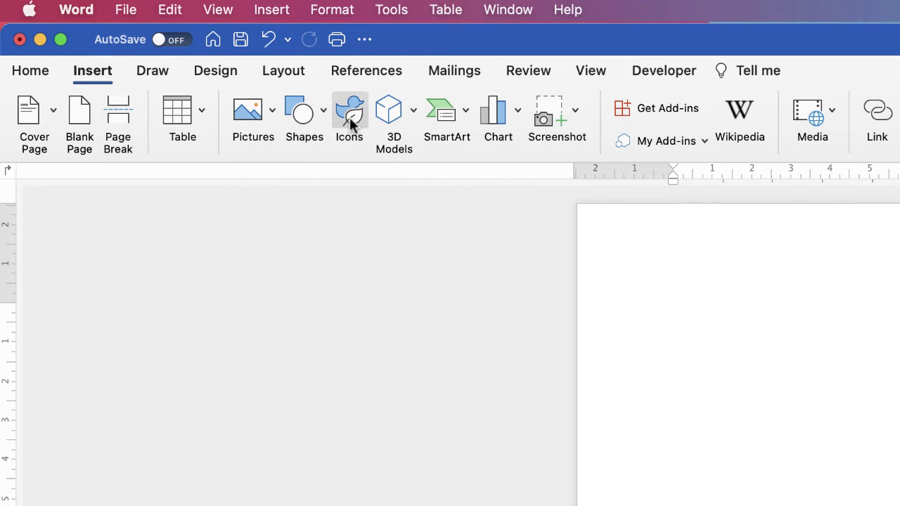
{"action": "left_click", "coordinate": [349, 117]}
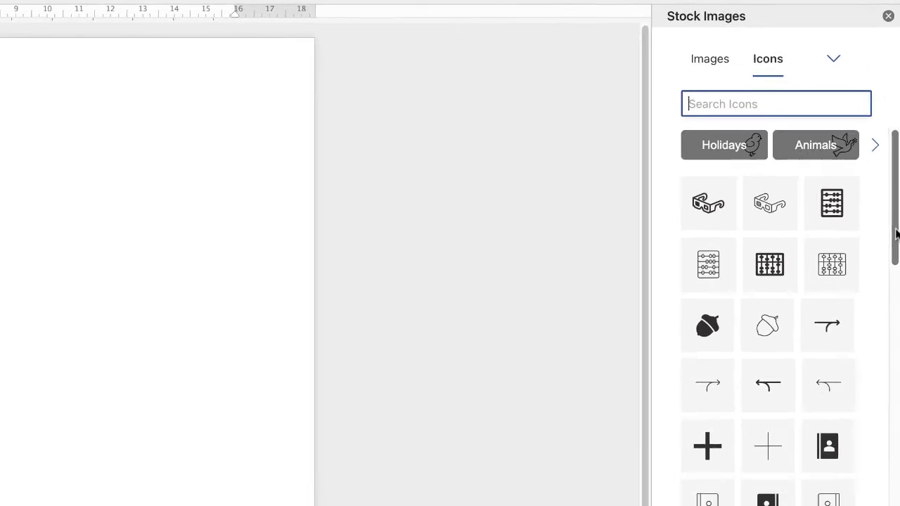
{"action": "left_click_drag", "start_coordinate": [891, 321], "coordinate": [893, 364]}
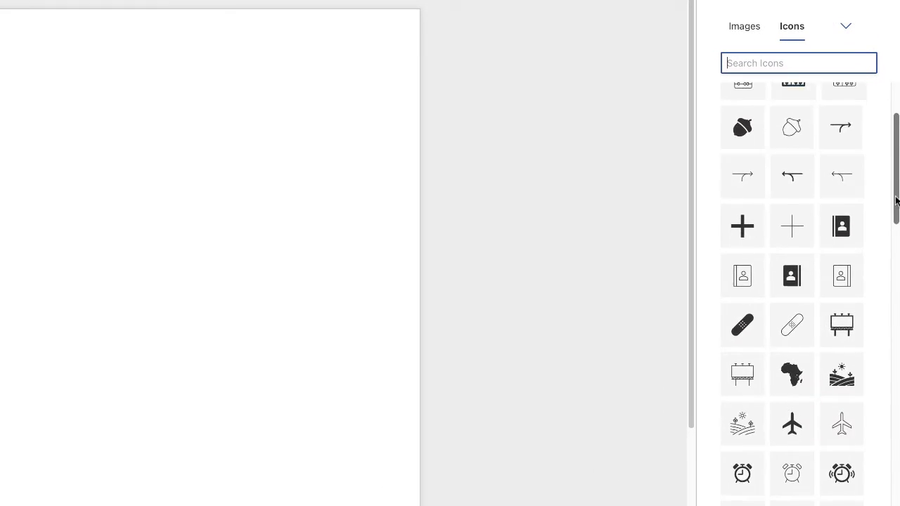
{"action": "left_click_drag", "start_coordinate": [896, 201], "coordinate": [893, 433]}
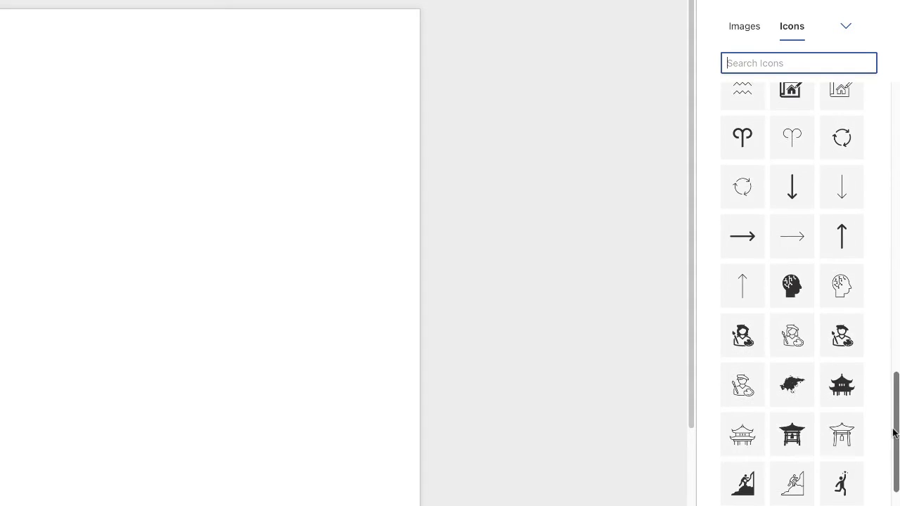
{"action": "scroll", "coordinate": [895, 394], "scroll_direction": "up", "scroll_amount": 10}
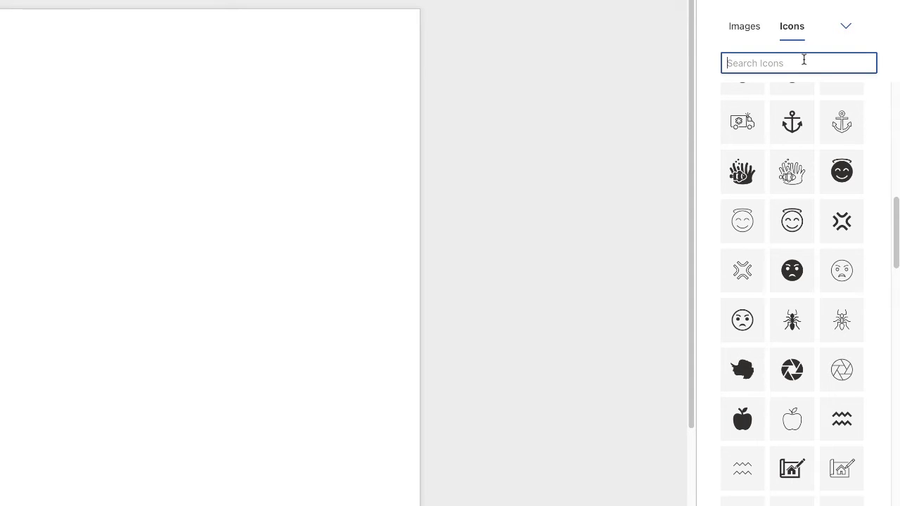
- Search 'car', insert the black side-view car icon and resize it to 9.95 cm square
{"action": "type", "text": "car"}
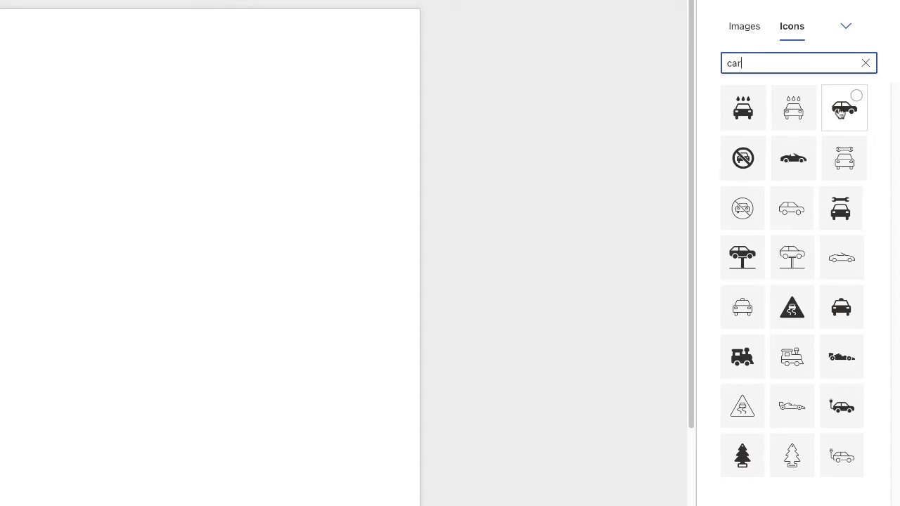
{"action": "left_click", "coordinate": [856, 96]}
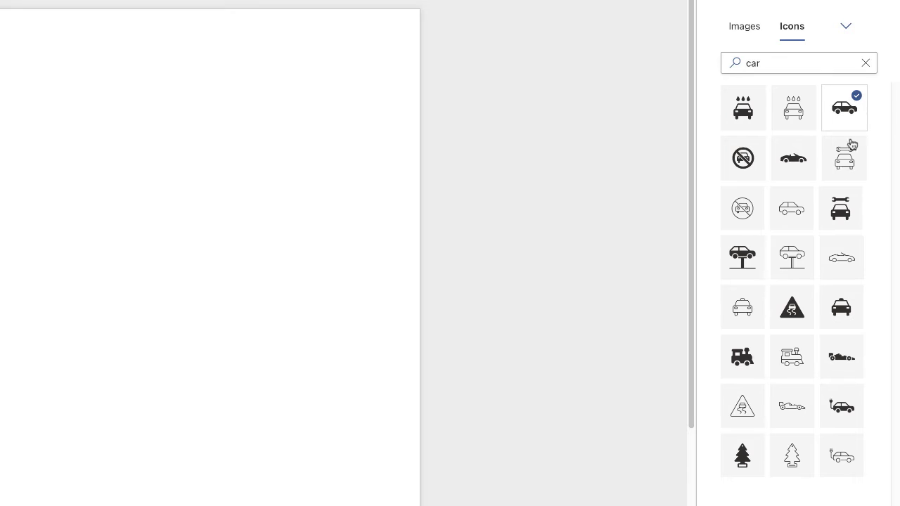
{"action": "left_click", "coordinate": [846, 488]}
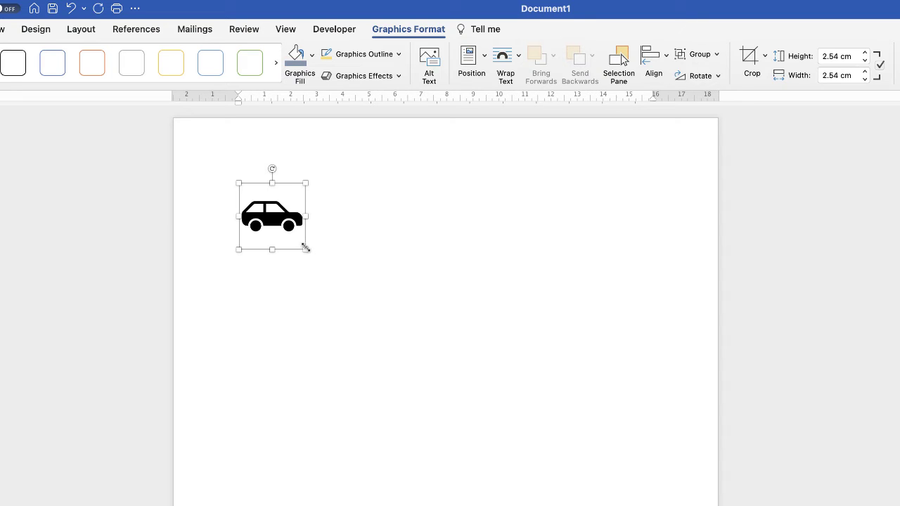
{"action": "left_click_drag", "start_coordinate": [306, 247], "coordinate": [502, 432]}
{"action": "mouse_move", "coordinate": [339, 321]}
{"action": "left_mouse_down"}
{"action": "mouse_move", "coordinate": [518, 311]}
{"action": "mouse_move", "coordinate": [598, 356]}
{"action": "mouse_move", "coordinate": [381, 446]}
{"action": "mouse_move", "coordinate": [444, 271]}
{"action": "mouse_move", "coordinate": [408, 459]}
{"action": "mouse_move", "coordinate": [457, 286]}
{"action": "mouse_move", "coordinate": [436, 424]}
{"action": "mouse_move", "coordinate": [329, 318]}
{"action": "left_mouse_up"}
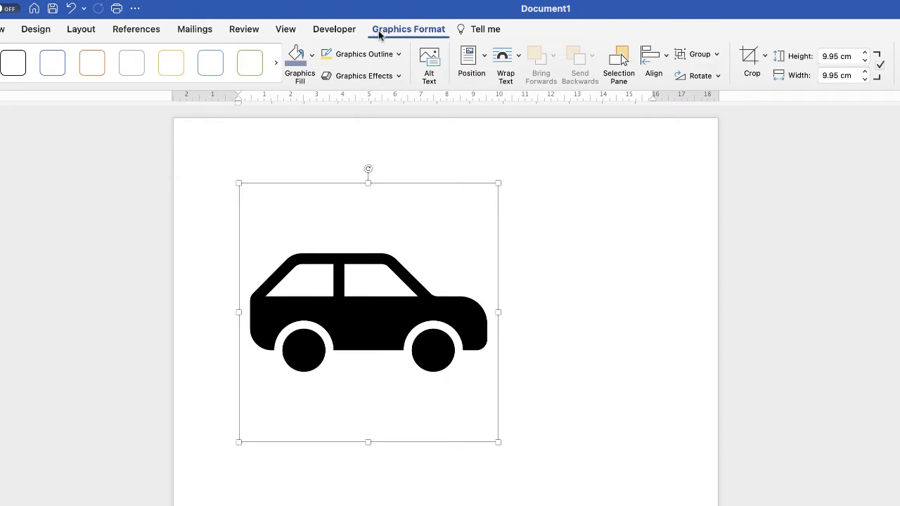
- Set the car icon's wrapping to In Front of Text and drag it near the page's top-left
{"action": "left_click", "coordinate": [520, 56]}
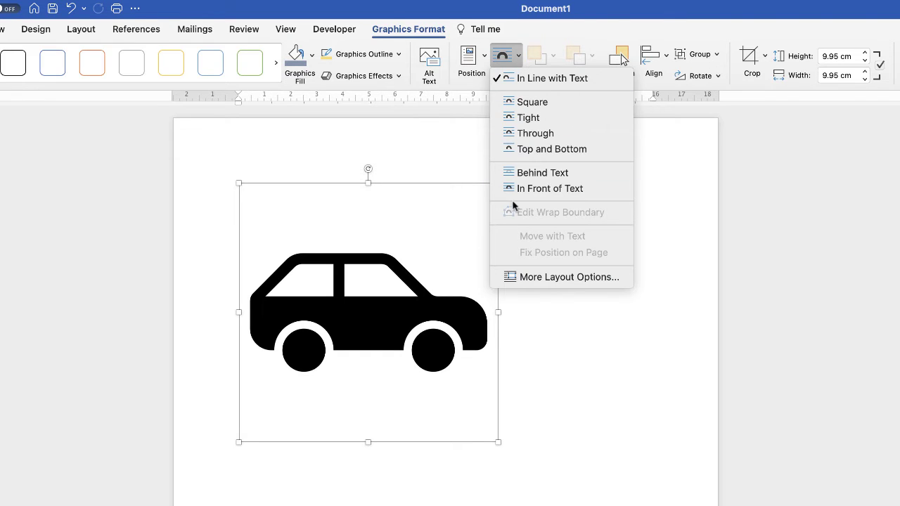
{"action": "left_click", "coordinate": [565, 189]}
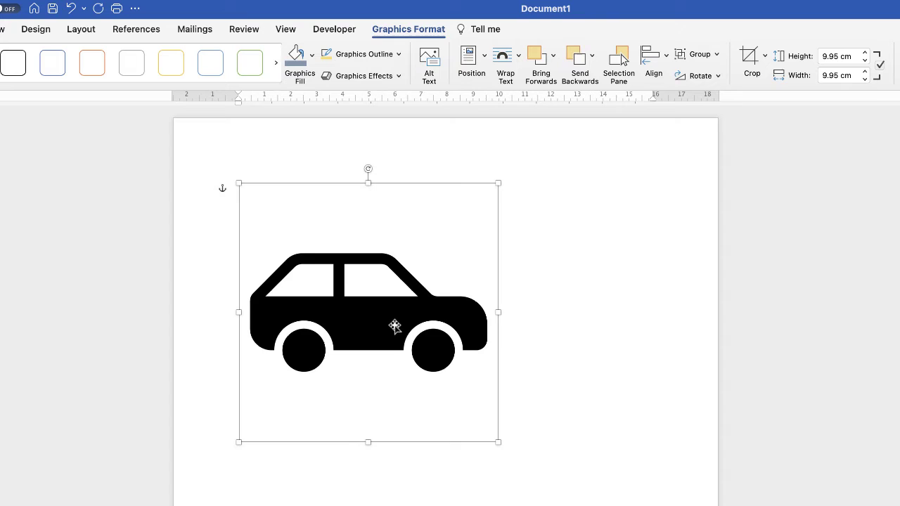
{"action": "left_click_drag", "start_coordinate": [376, 313], "coordinate": [355, 292]}
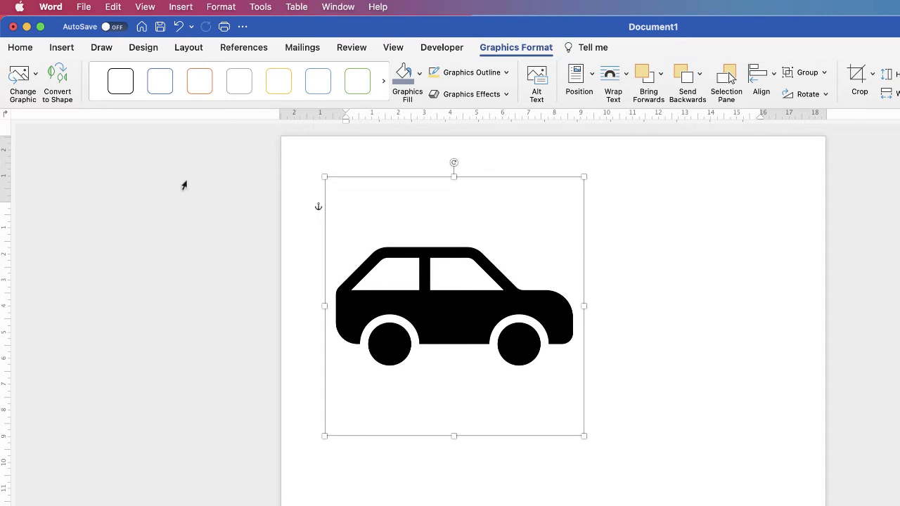
- Convert the car icon to shapes, test pulling the body and a wheel apart, then undo both moves
{"action": "left_click", "coordinate": [56, 77]}
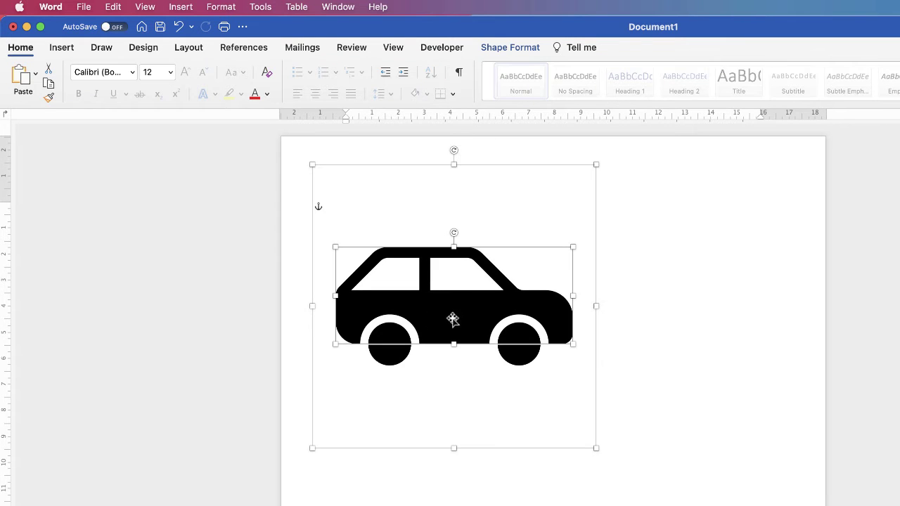
{"action": "left_click_drag", "start_coordinate": [448, 316], "coordinate": [556, 230]}
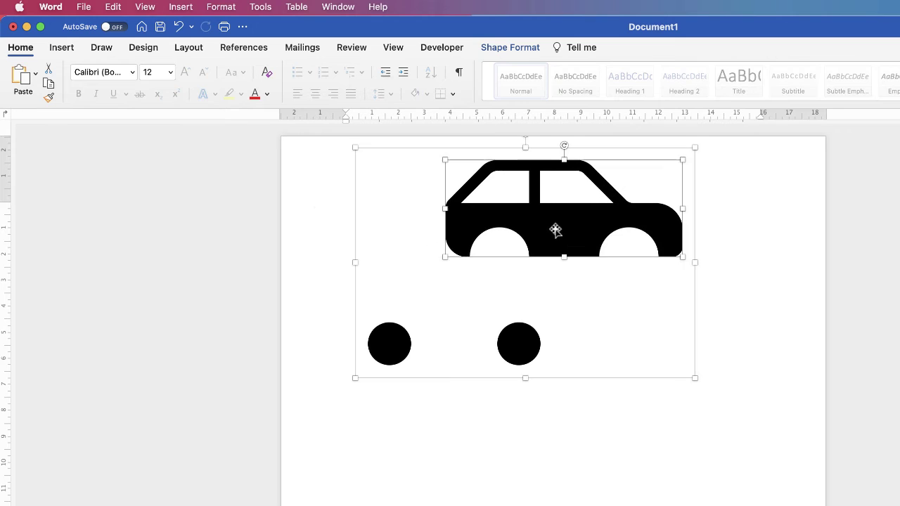
{"action": "left_click", "coordinate": [518, 344]}
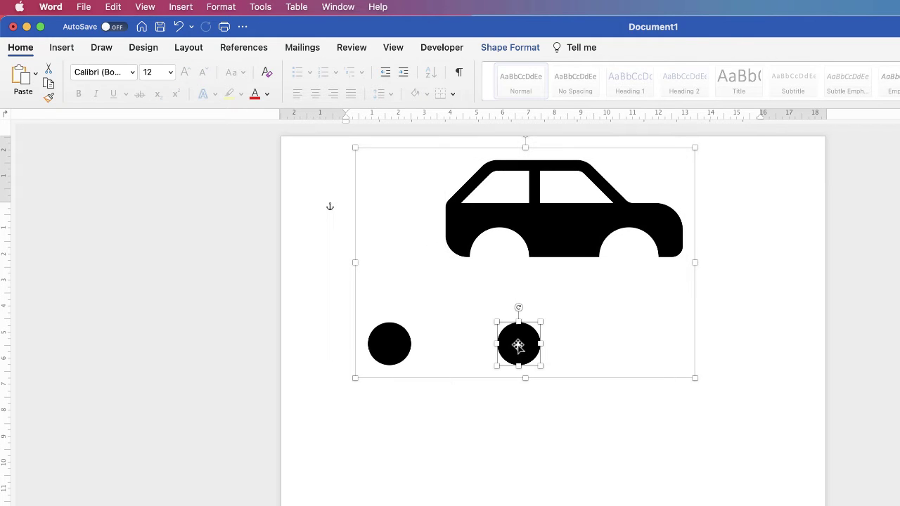
{"action": "left_click_drag", "start_coordinate": [517, 343], "coordinate": [654, 414]}
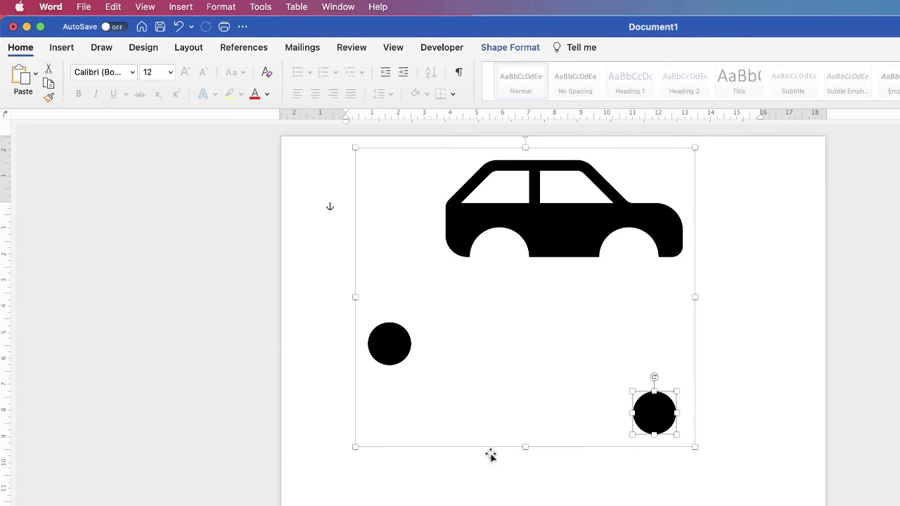
{"action": "key", "text": "super+z"}
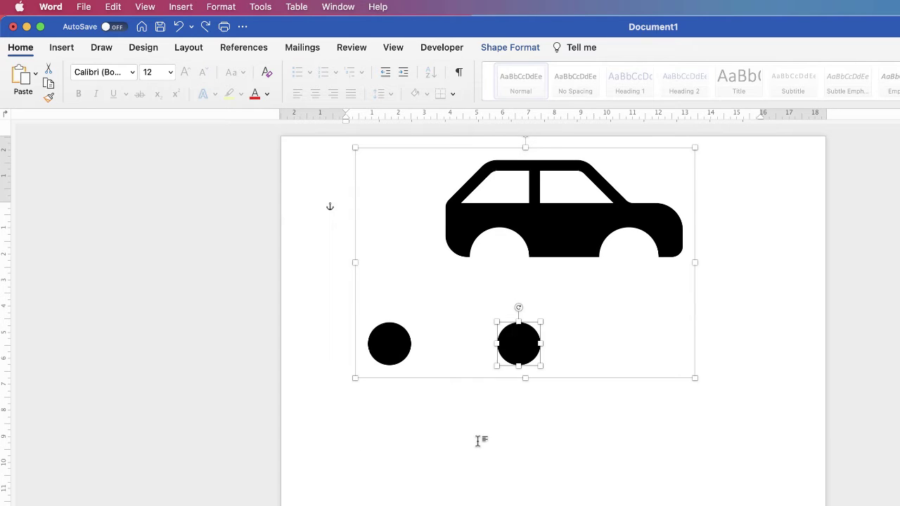
{"action": "key", "text": "super+z"}
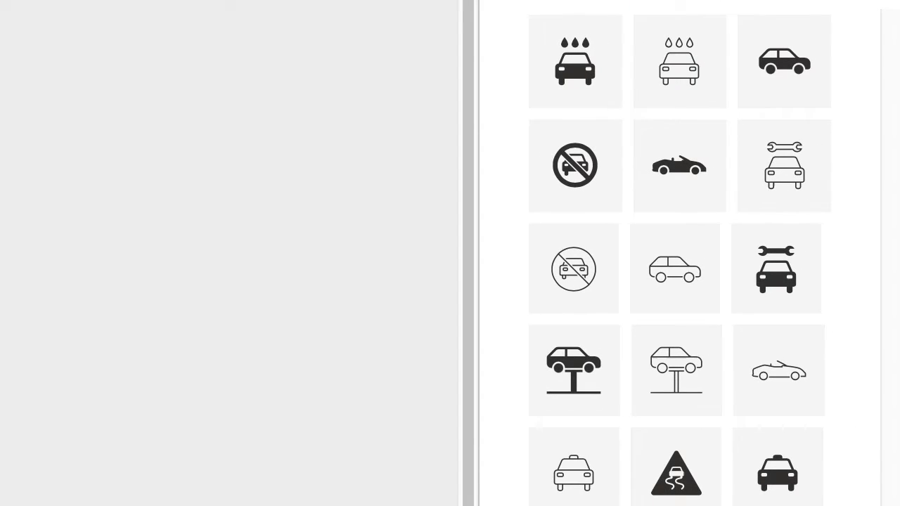
{"action": "left_click", "coordinate": [808, 140]}
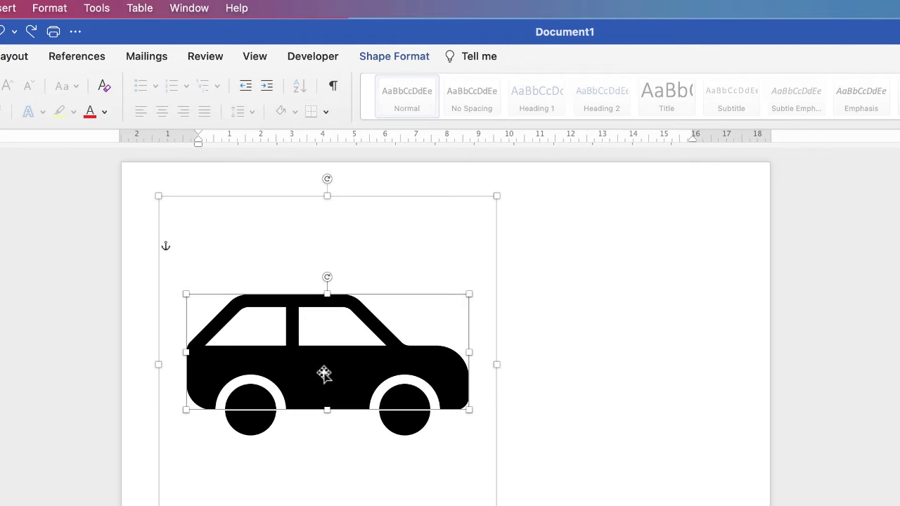
- Fill the car body with the Blueberry pencil colour from More Fill Colours, leaving the wheels black
{"action": "left_click", "coordinate": [386, 57]}
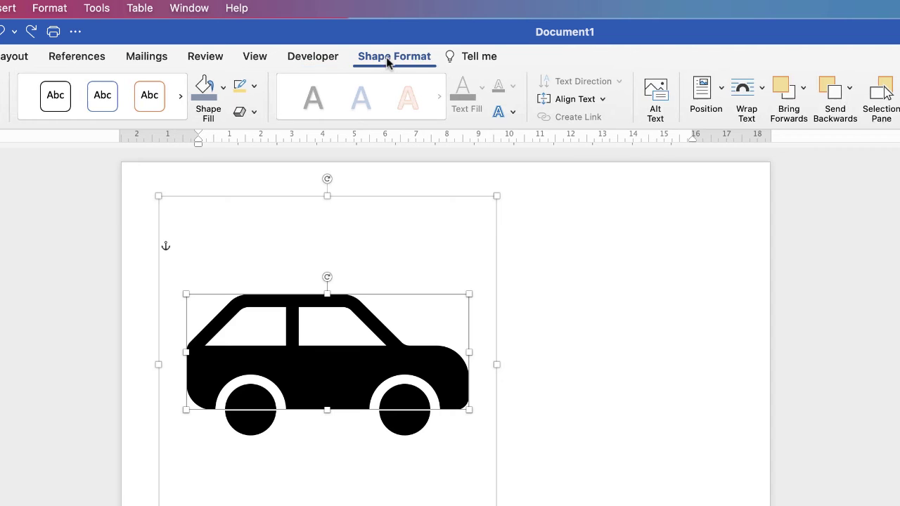
{"action": "left_click", "coordinate": [224, 92]}
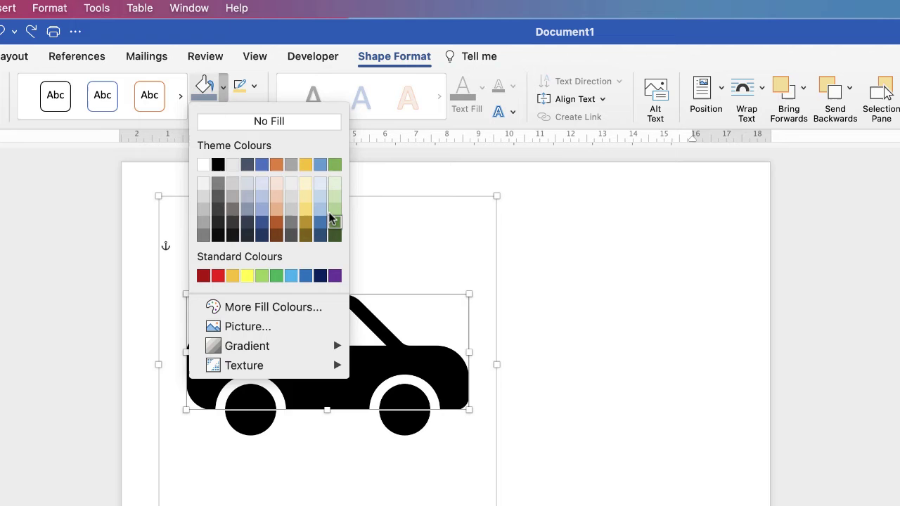
{"action": "left_click", "coordinate": [214, 307]}
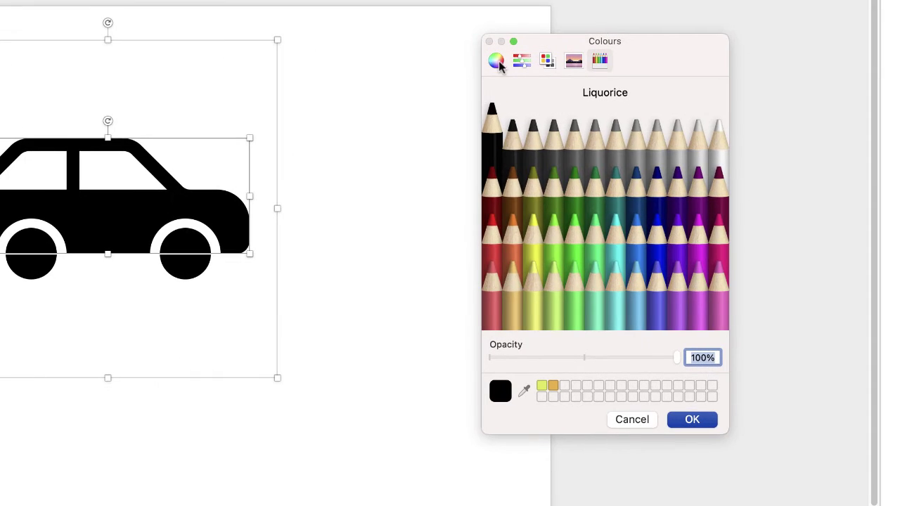
{"action": "left_click", "coordinate": [519, 78]}
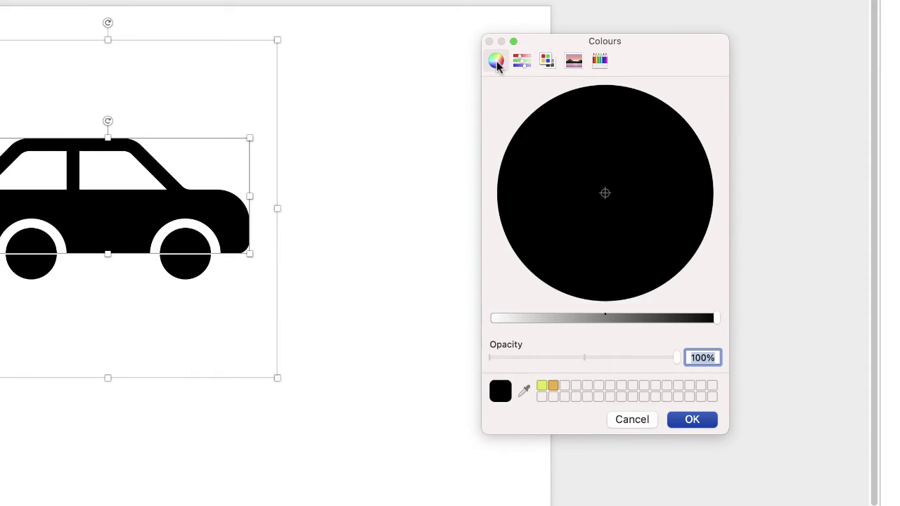
{"action": "left_click", "coordinate": [545, 386]}
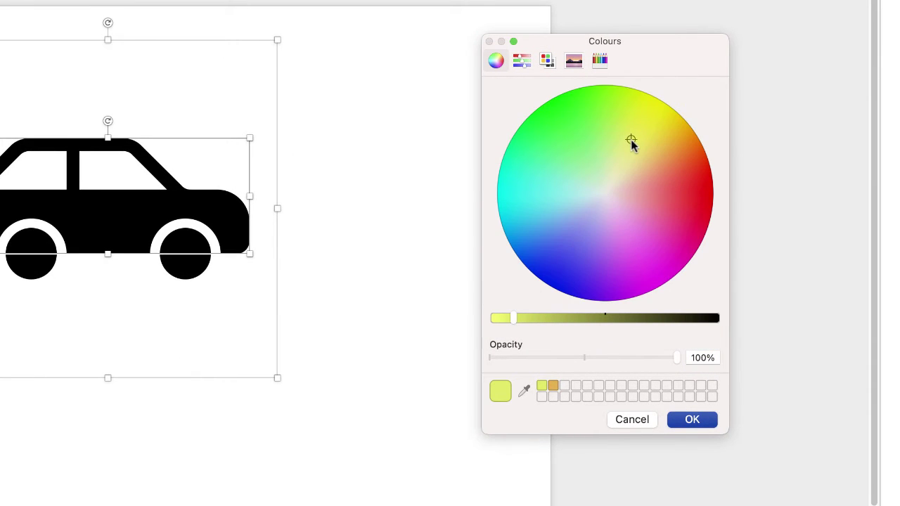
{"action": "left_click_drag", "start_coordinate": [635, 137], "coordinate": [624, 182]}
{"action": "left_click", "coordinate": [522, 62]}
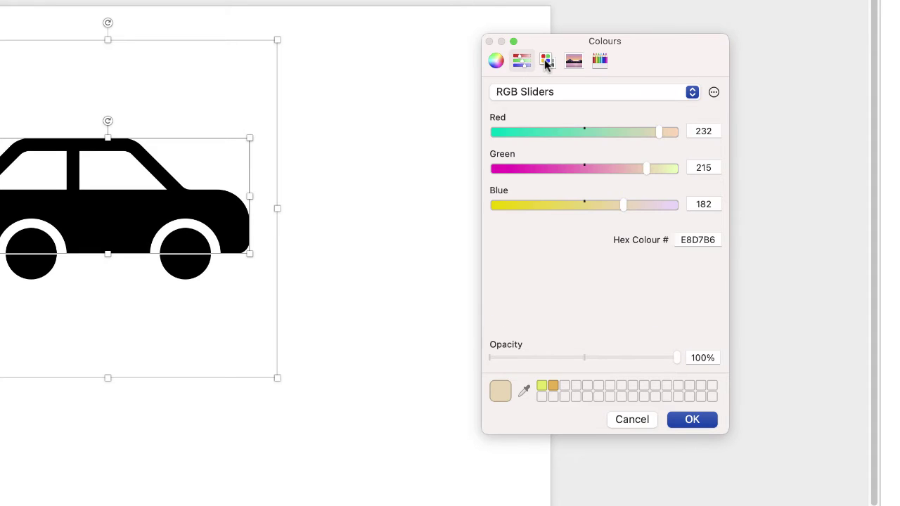
{"action": "left_click", "coordinate": [548, 62]}
{"action": "left_click", "coordinate": [574, 62]}
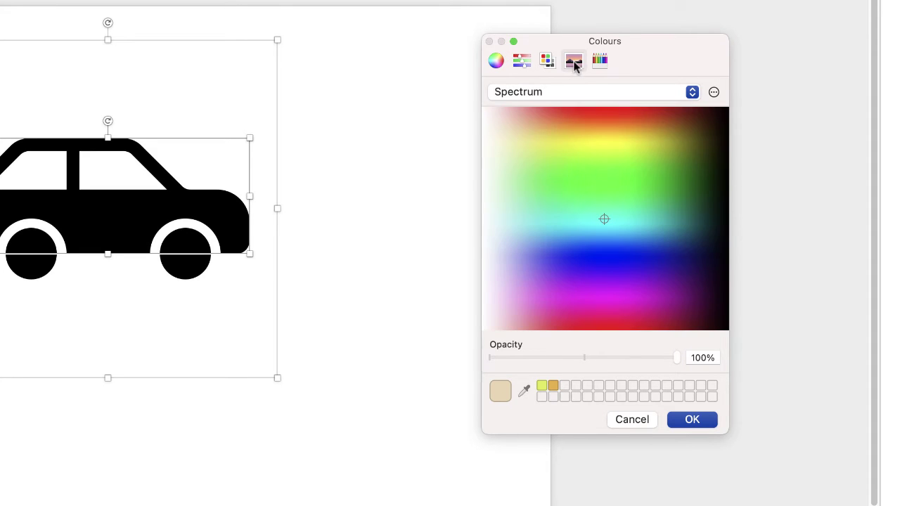
{"action": "left_click", "coordinate": [601, 62]}
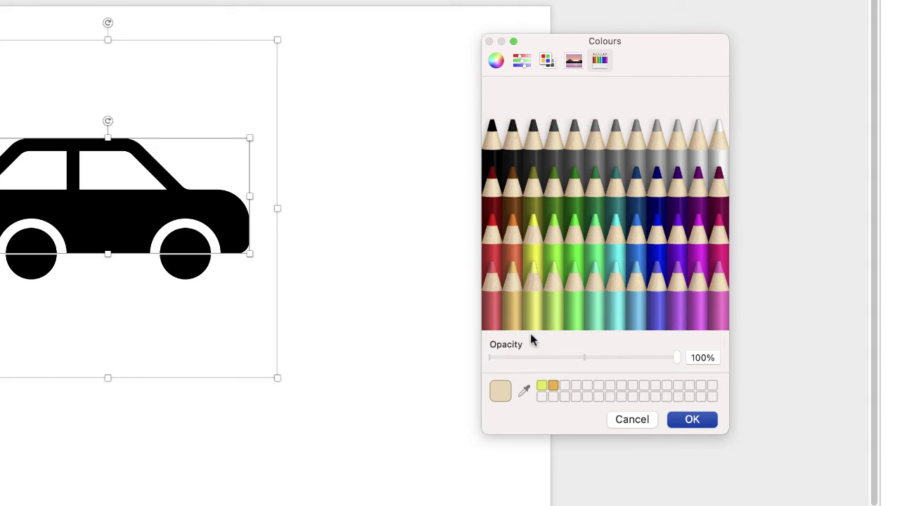
{"action": "left_click", "coordinate": [660, 250]}
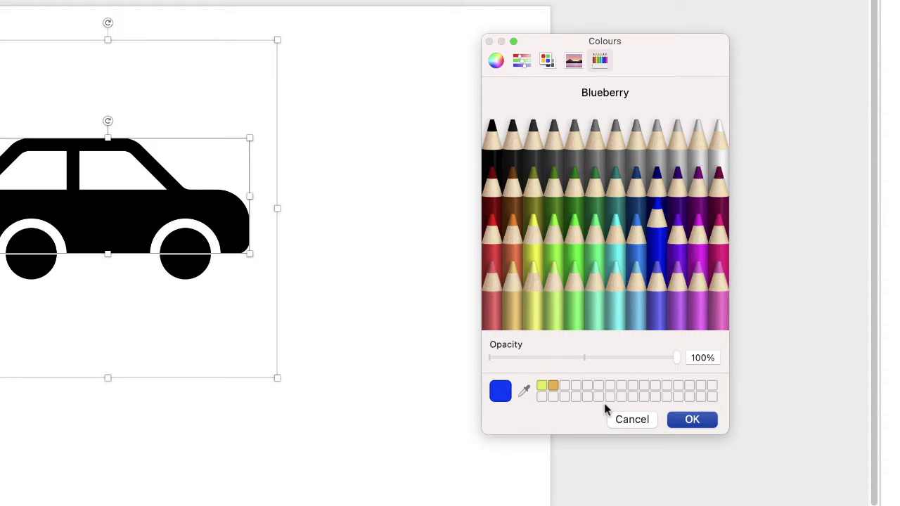
{"action": "left_click", "coordinate": [686, 420]}
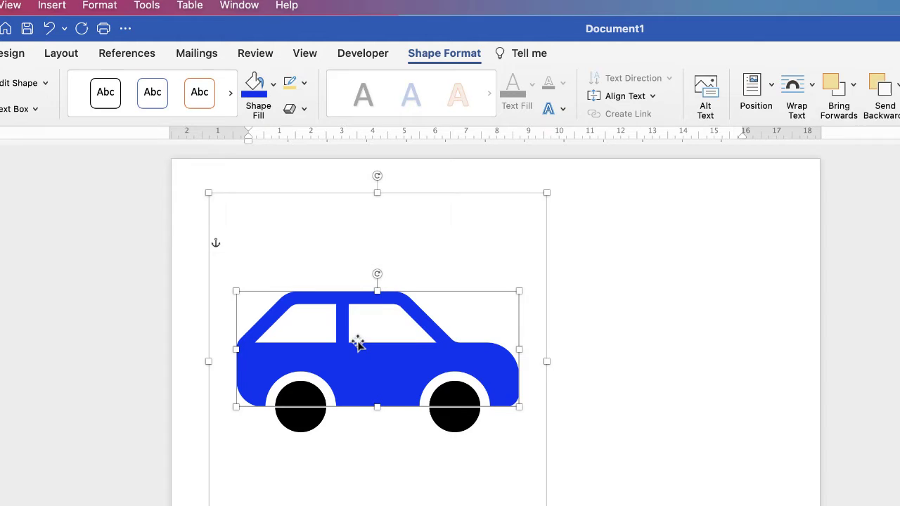
- Fill the rear and front wheels with a grey theme colour from Shape Fill
{"action": "left_click", "coordinate": [457, 423]}
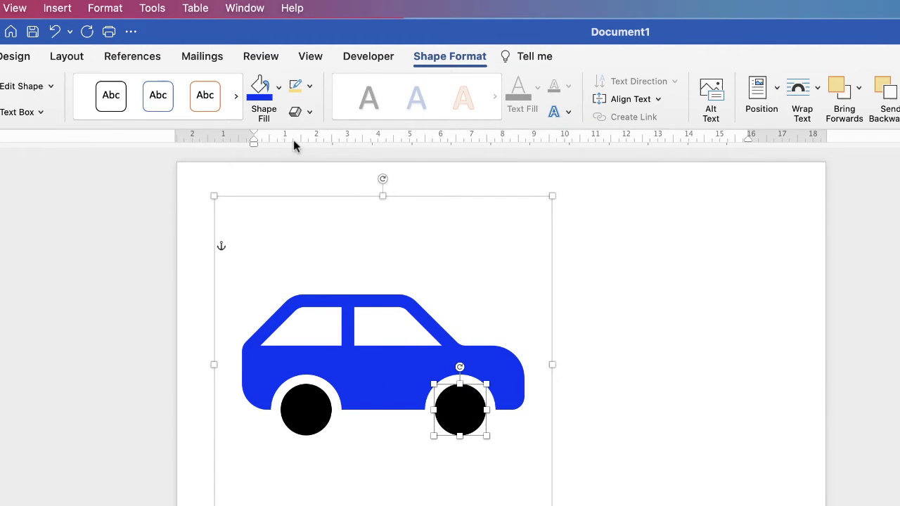
{"action": "left_click", "coordinate": [279, 88]}
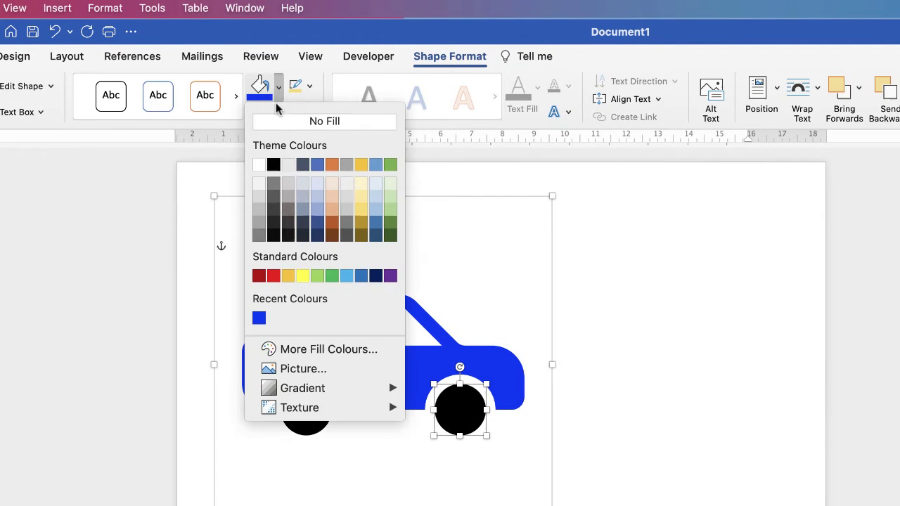
{"action": "left_click", "coordinate": [287, 206]}
{"action": "left_click", "coordinate": [305, 407]}
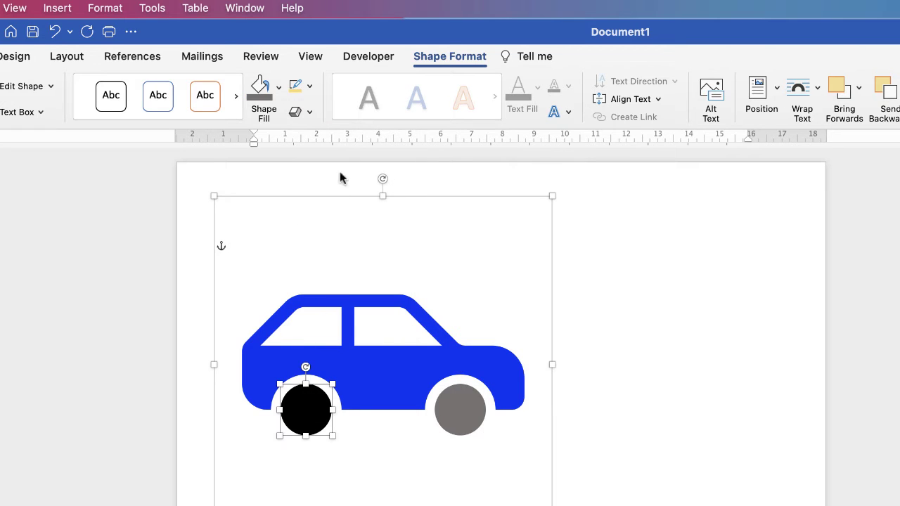
{"action": "left_click", "coordinate": [278, 99]}
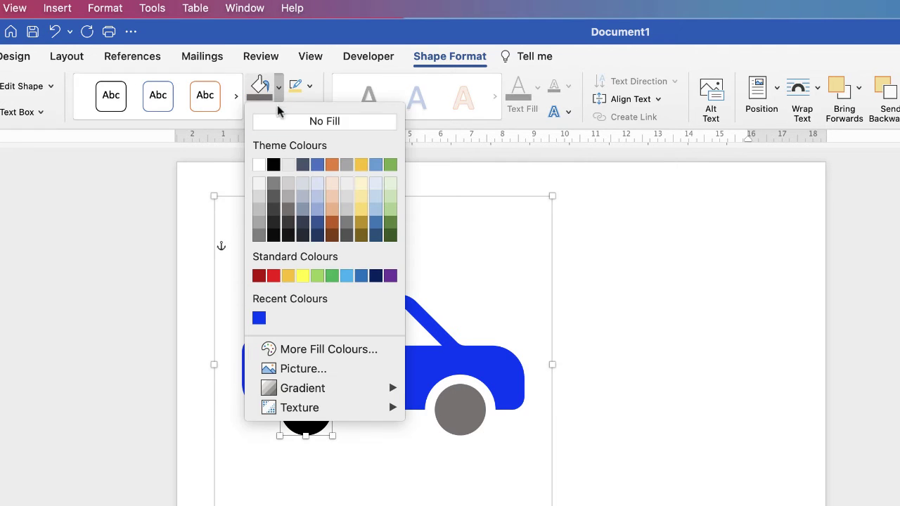
{"action": "left_click", "coordinate": [288, 210]}
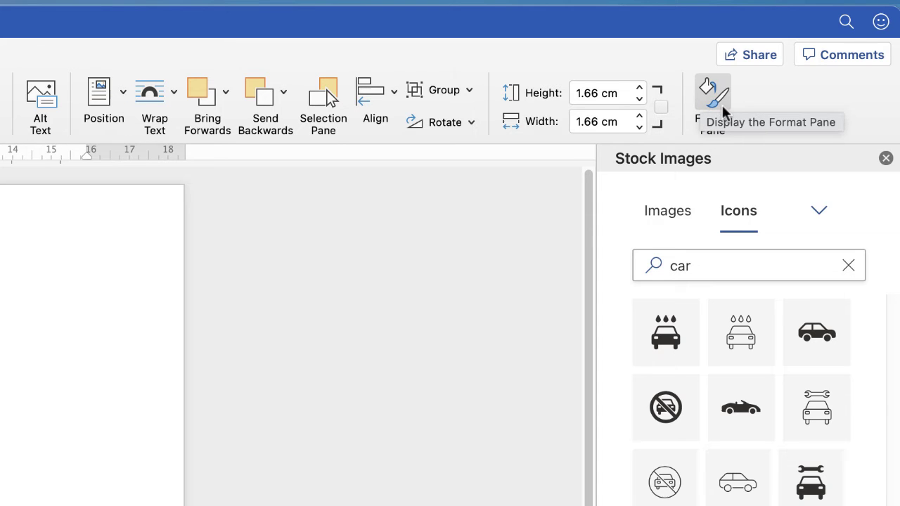
- In the Format Shape pane, switch the selected wheel's fill to a linear red-to-yellow Gradient fill
{"action": "left_click", "coordinate": [712, 104]}
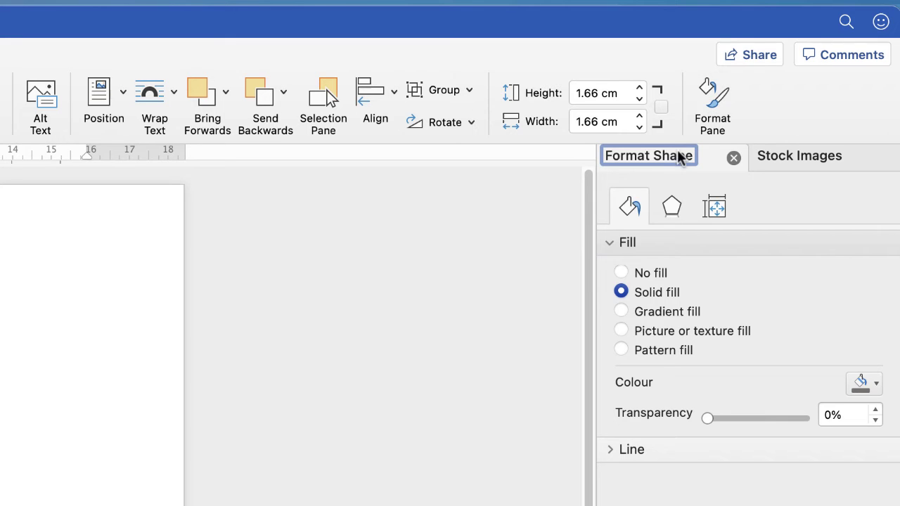
{"action": "left_click", "coordinate": [609, 242]}
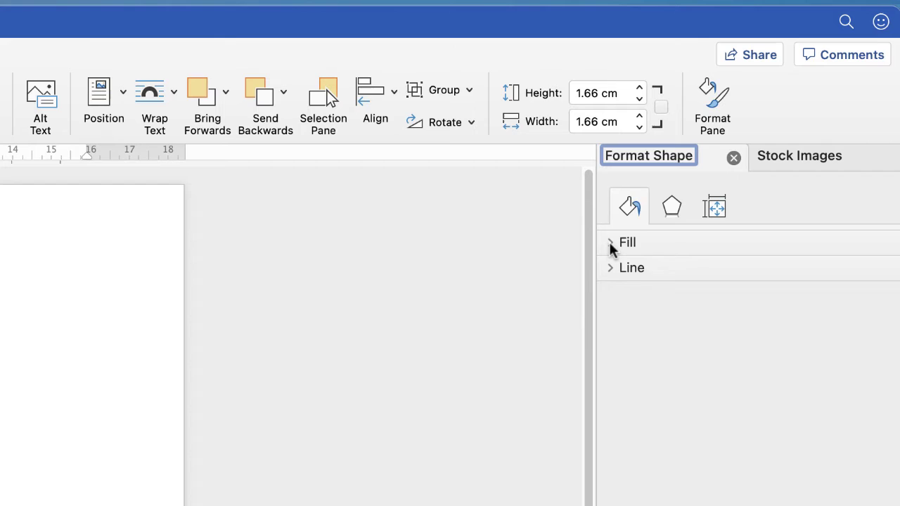
{"action": "left_click", "coordinate": [610, 242]}
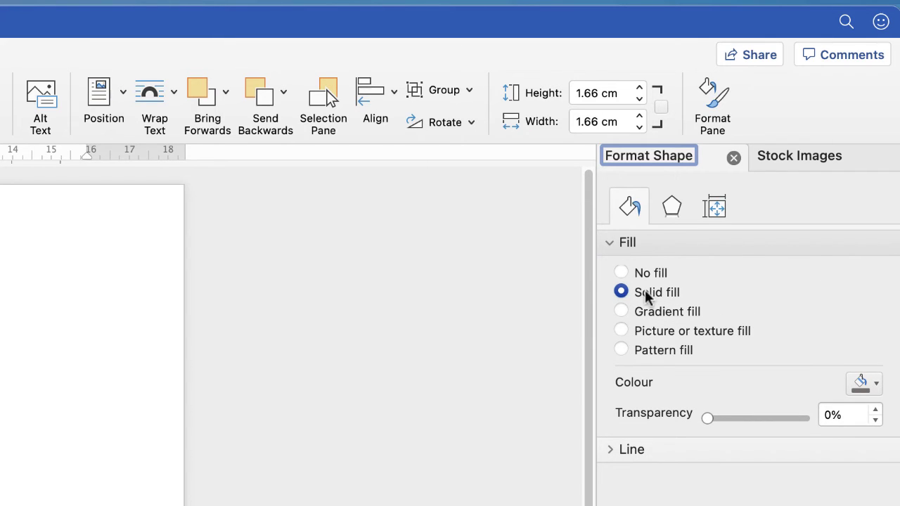
{"action": "left_click", "coordinate": [621, 311]}
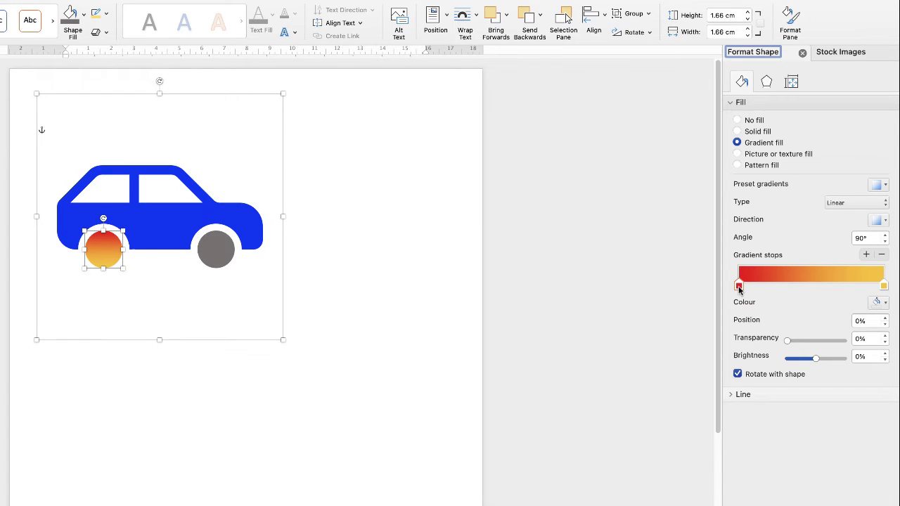
- Check the gradient stop colours, then give the other wheel the same red-to-yellow gradient fill
{"action": "left_click", "coordinate": [886, 303]}
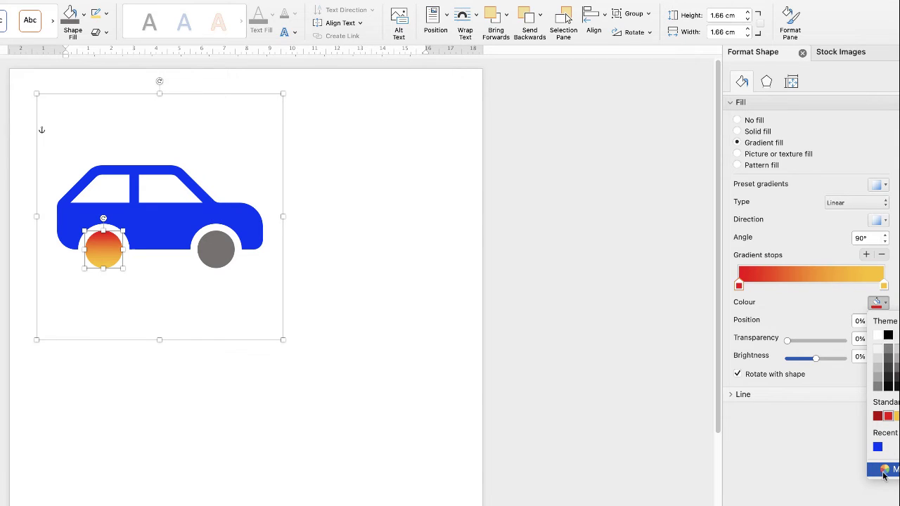
{"action": "left_click", "coordinate": [885, 287]}
{"action": "left_click", "coordinate": [884, 286]}
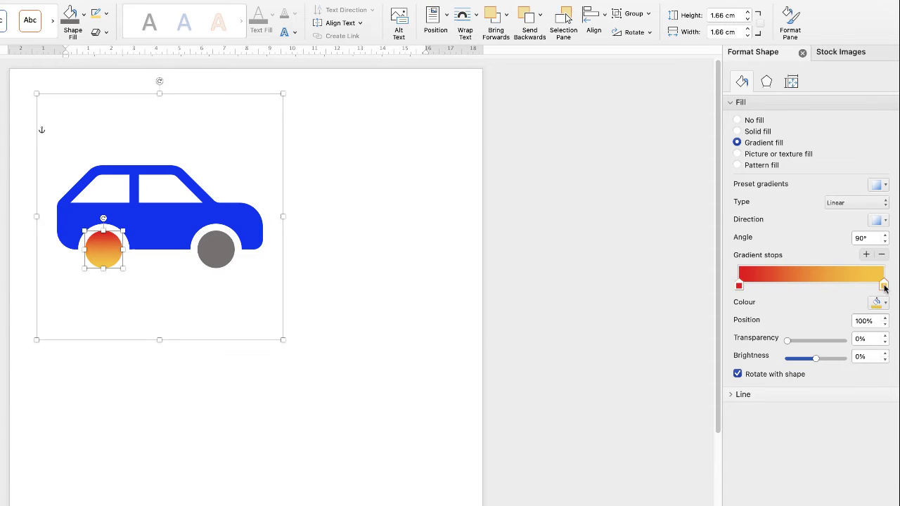
{"action": "left_click", "coordinate": [885, 304]}
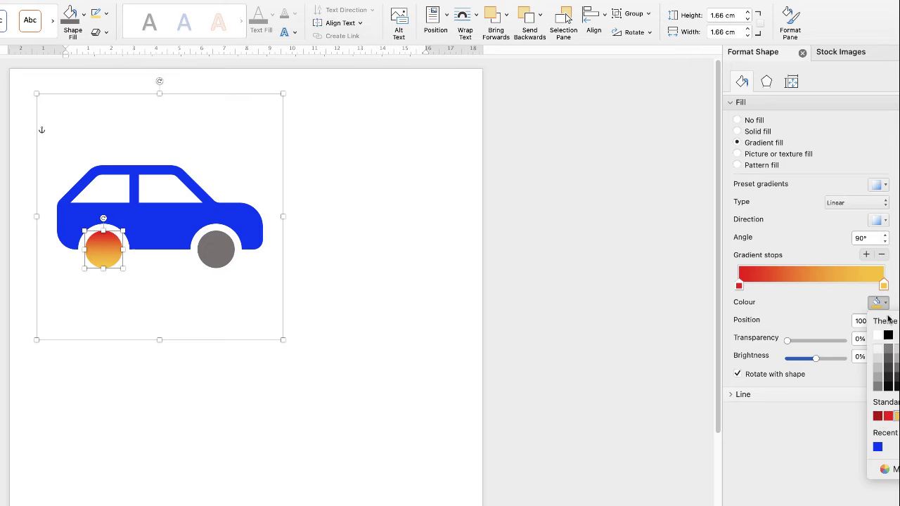
{"action": "left_click", "coordinate": [883, 287]}
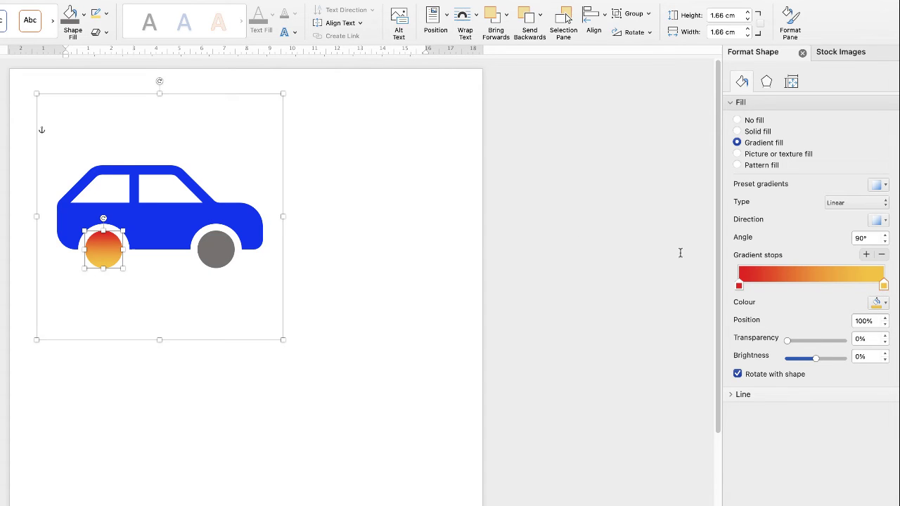
{"action": "left_click", "coordinate": [214, 247]}
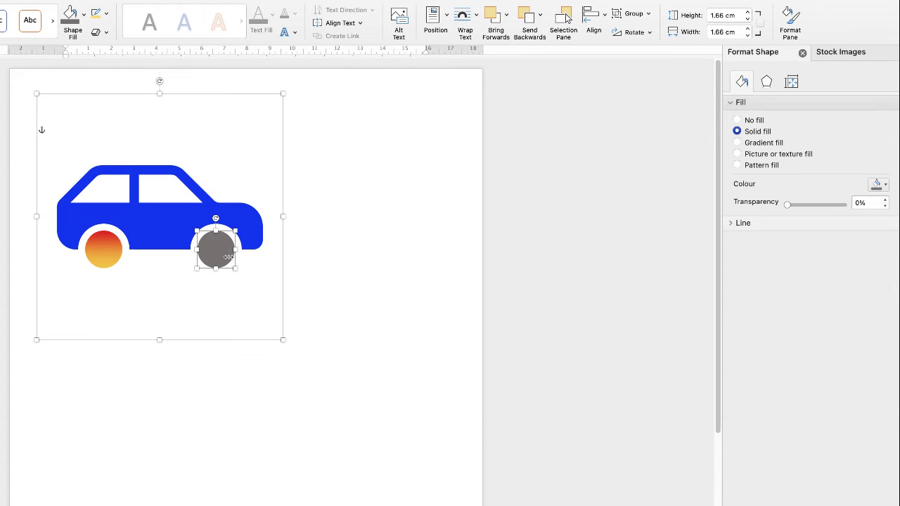
{"action": "left_click", "coordinate": [736, 143]}
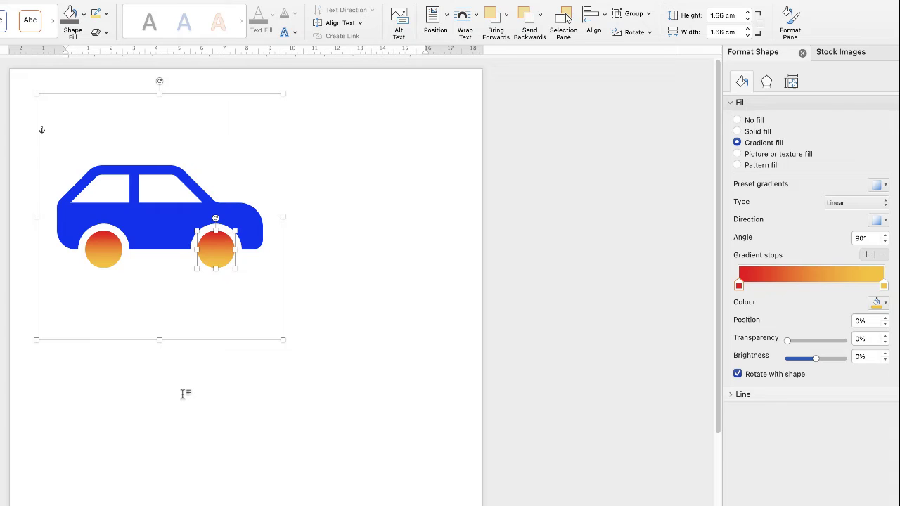
- Give the blue car body a solid black 2.94 pt outline with a Sketched style
{"action": "left_click", "coordinate": [181, 211]}
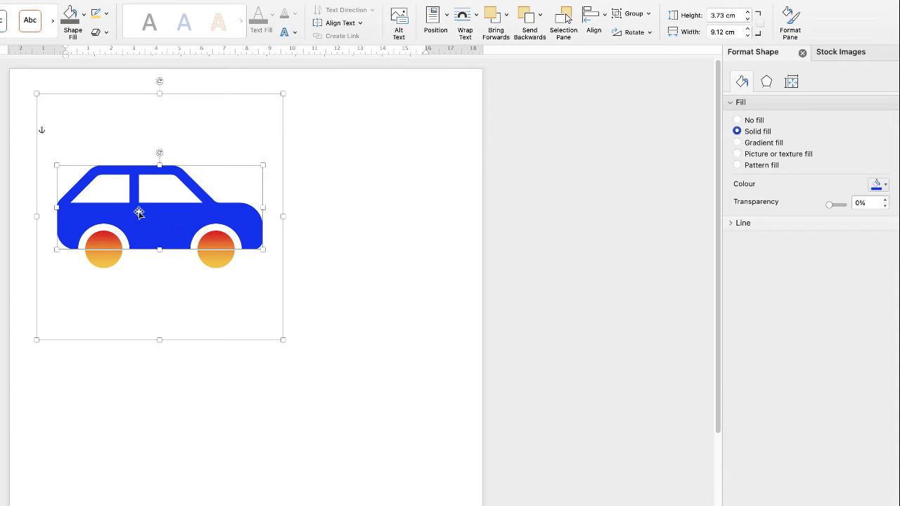
{"action": "left_click", "coordinate": [733, 223]}
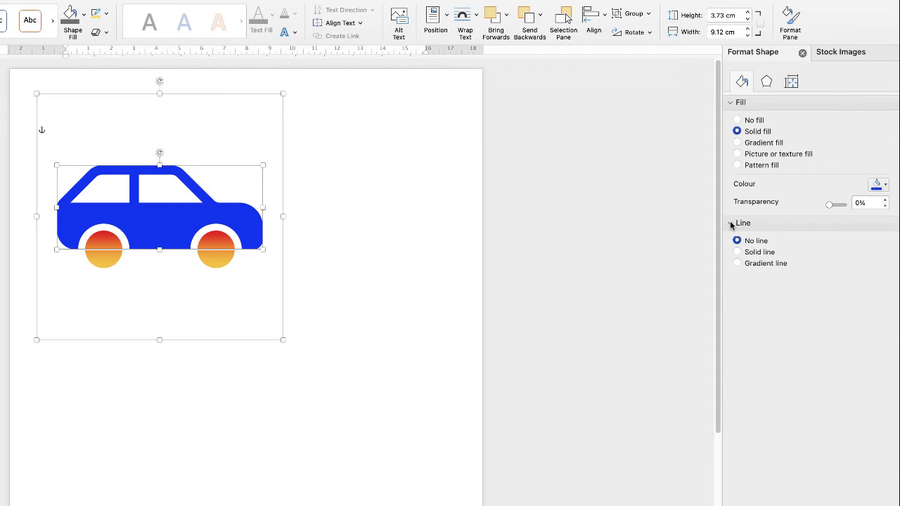
{"action": "left_click", "coordinate": [737, 252]}
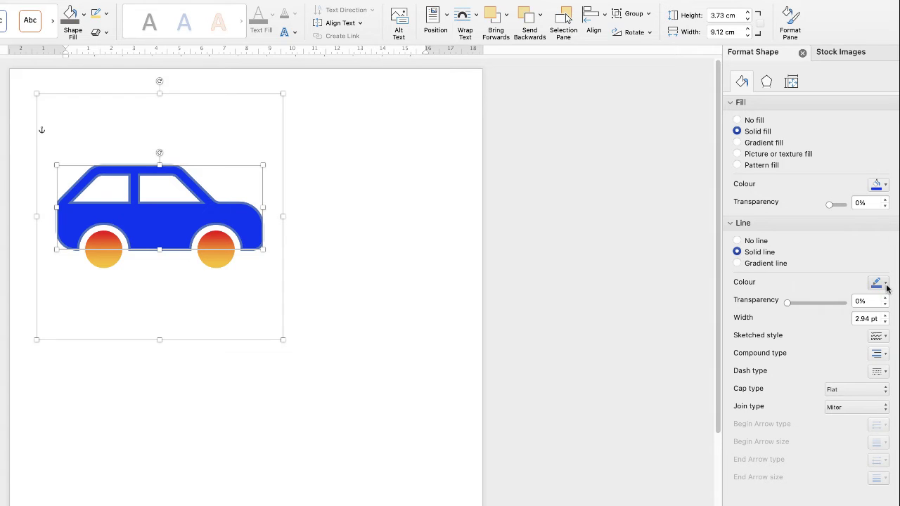
{"action": "left_click", "coordinate": [886, 283]}
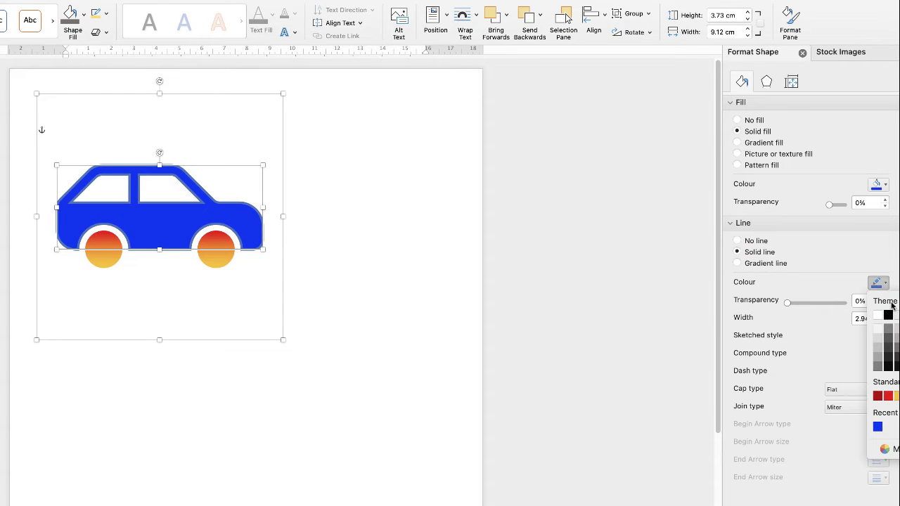
{"action": "left_click", "coordinate": [888, 316]}
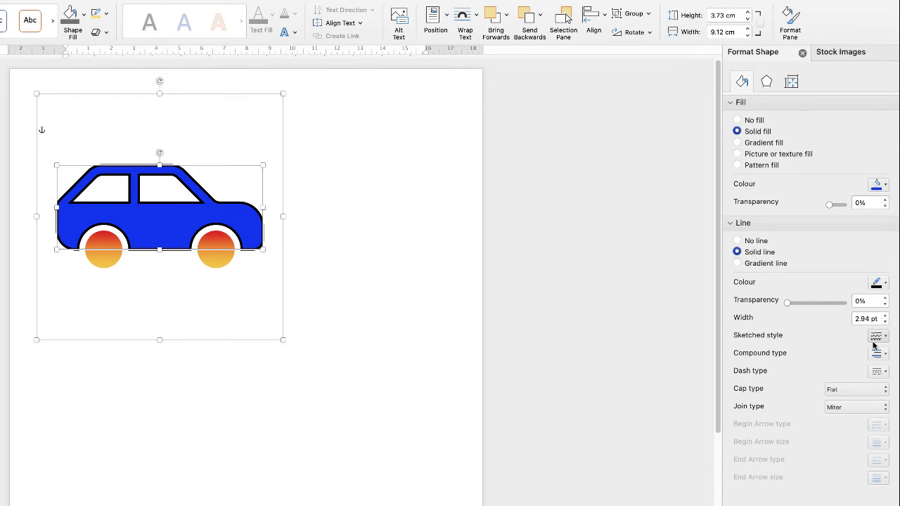
{"action": "left_click", "coordinate": [886, 339]}
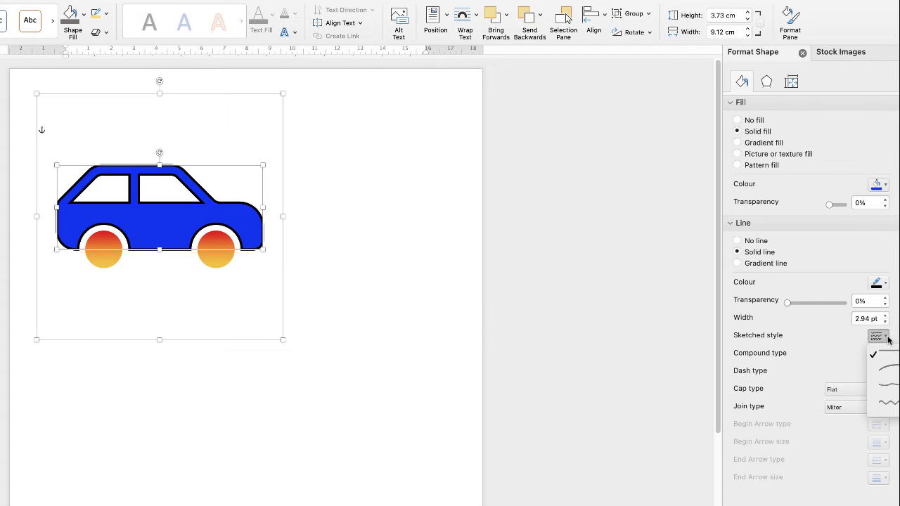
{"action": "left_click", "coordinate": [885, 371]}
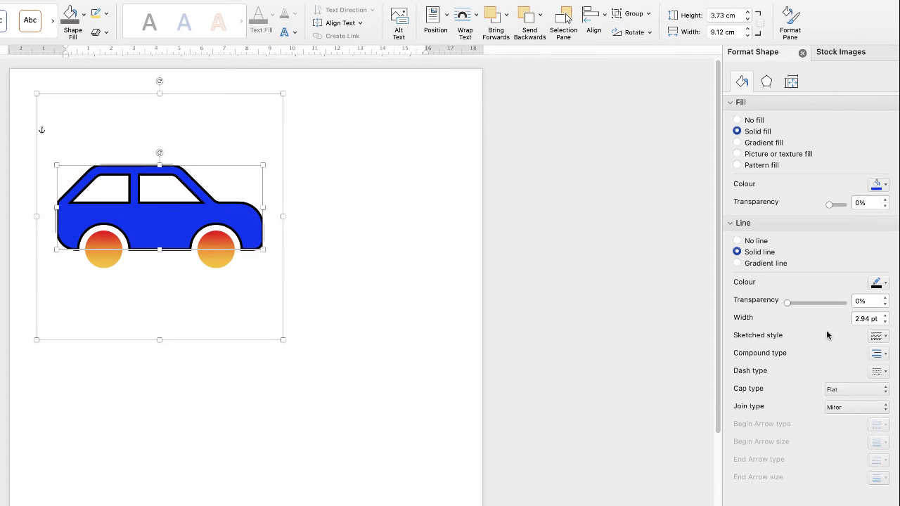
- Give the rear and front gradient wheels a solid black outline, then deselect the car
{"action": "left_click", "coordinate": [216, 257]}
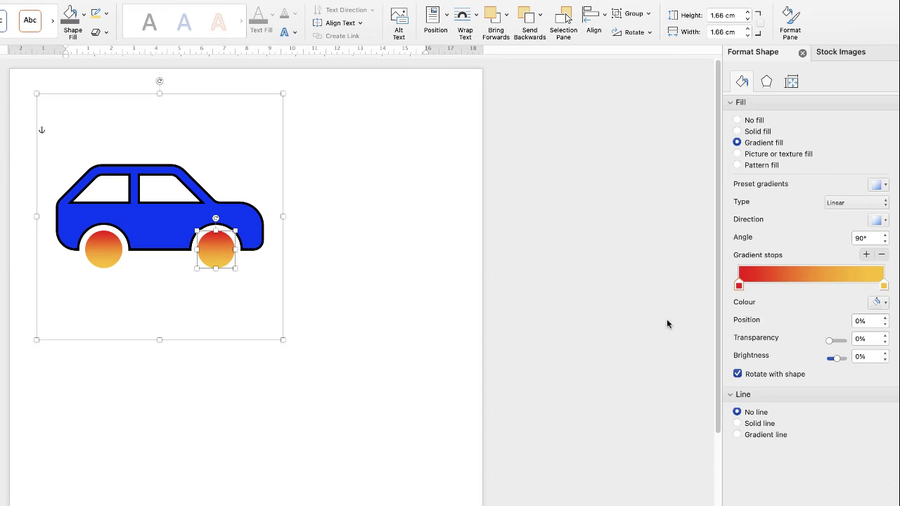
{"action": "left_click", "coordinate": [738, 424]}
{"action": "left_click", "coordinate": [104, 251]}
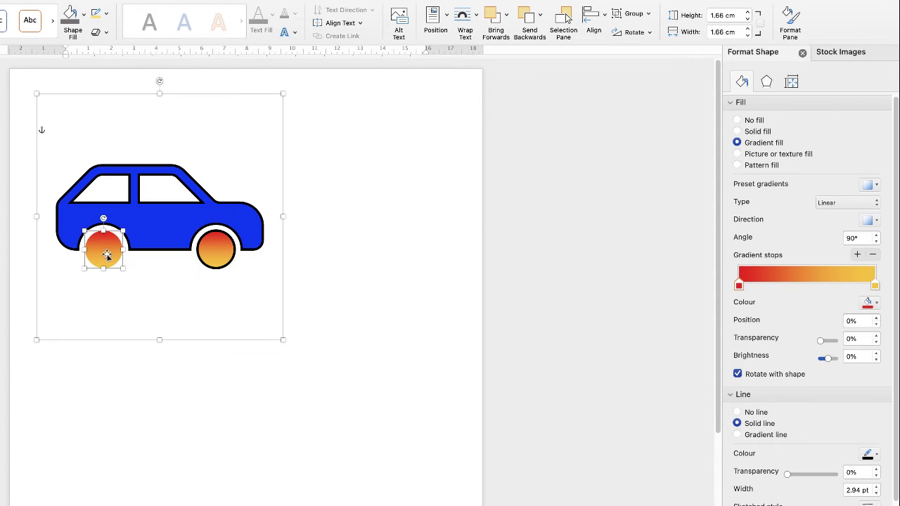
{"action": "left_click", "coordinate": [740, 425]}
{"action": "left_click", "coordinate": [184, 375]}
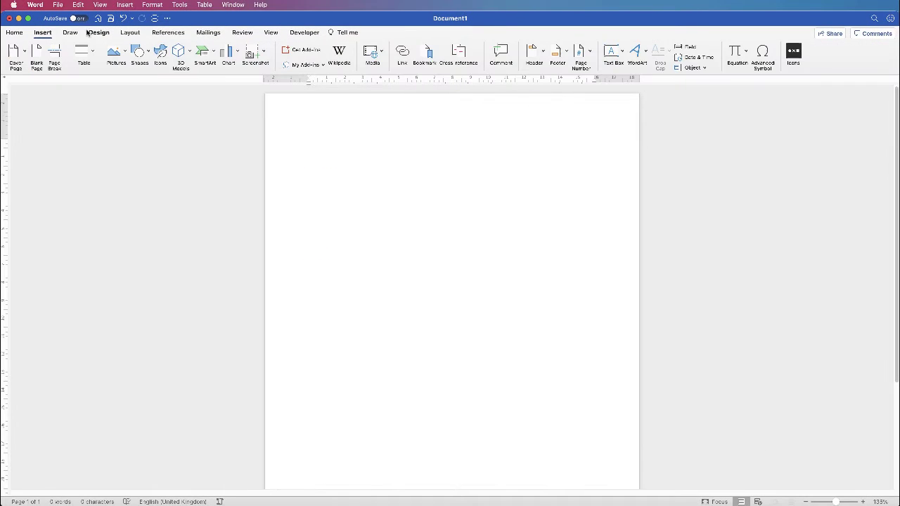
- Insert the outline umbrella icon found by searching 'umbrella' in the icon library
{"action": "left_click", "coordinate": [161, 53]}
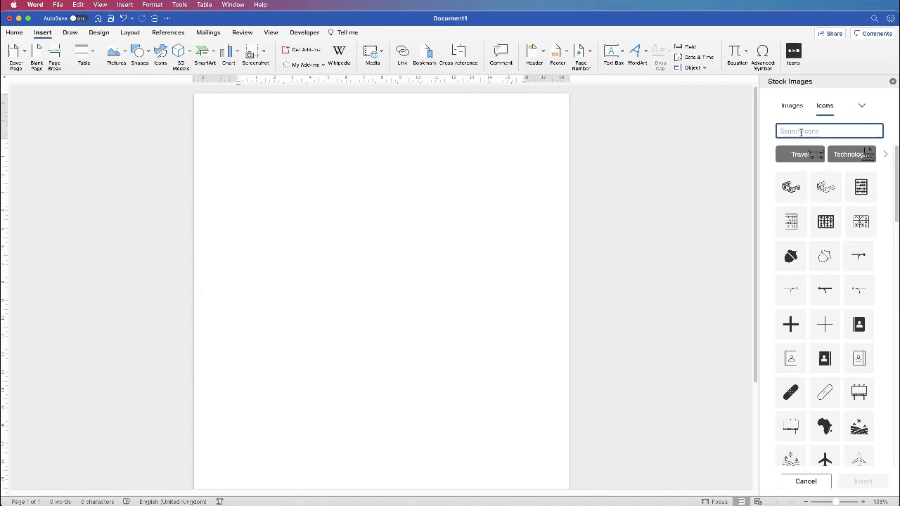
{"action": "type", "text": "umbrella"}
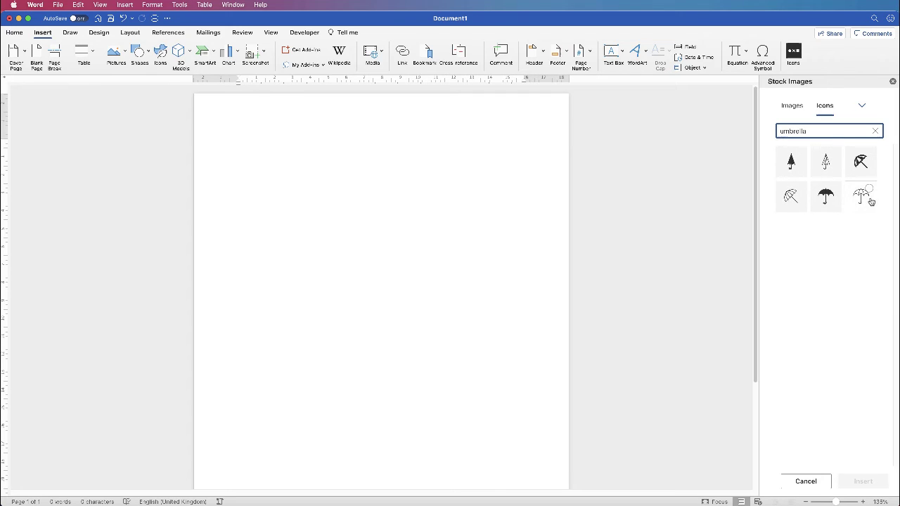
{"action": "left_click", "coordinate": [865, 193]}
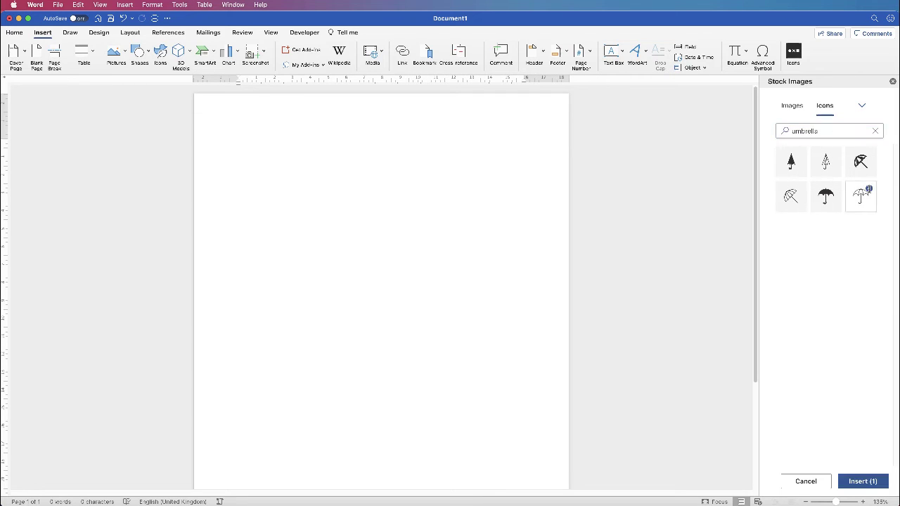
{"action": "left_click", "coordinate": [856, 483]}
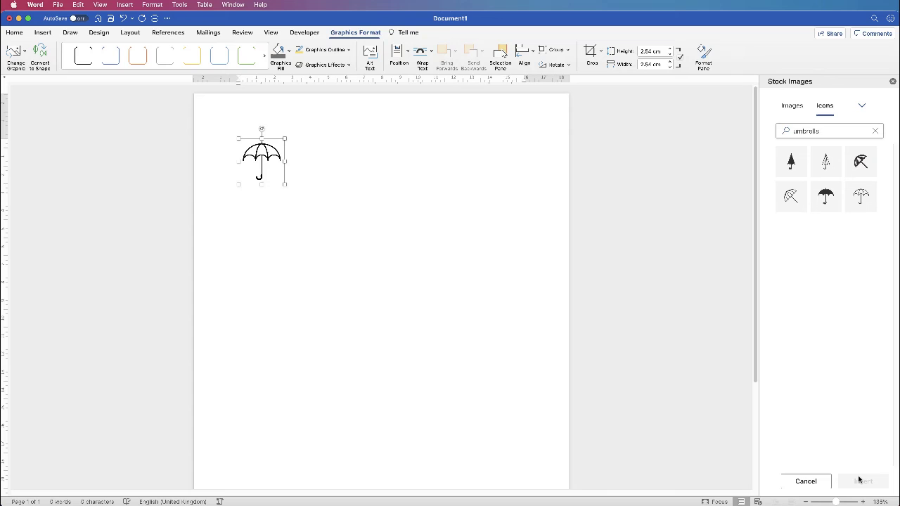
- Enlarge the umbrella to 15.45 cm square and convert it into an editable shape
{"action": "left_click_drag", "start_coordinate": [284, 183], "coordinate": [518, 382]}
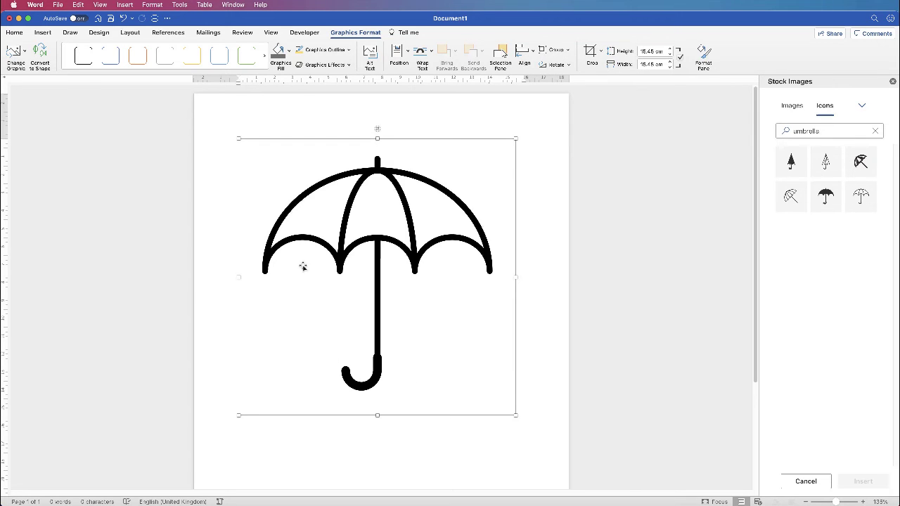
{"action": "left_click", "coordinate": [41, 53]}
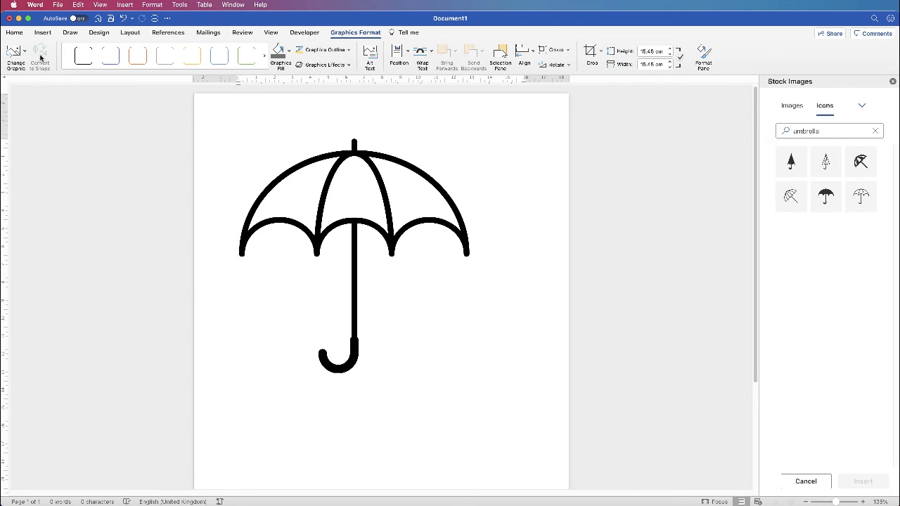
{"action": "double_click", "coordinate": [364, 203]}
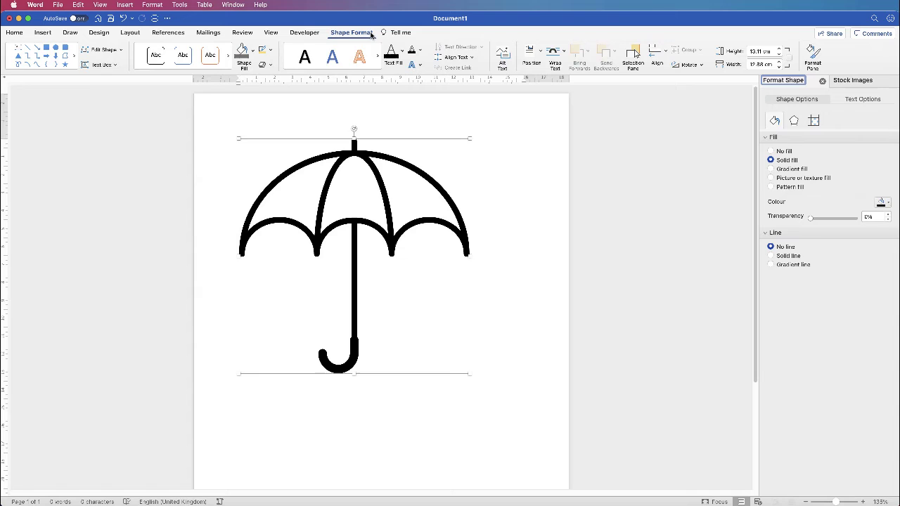
- Fill the umbrella light gold from Theme Colours, replacing the purple tried first
{"action": "left_click", "coordinate": [253, 56]}
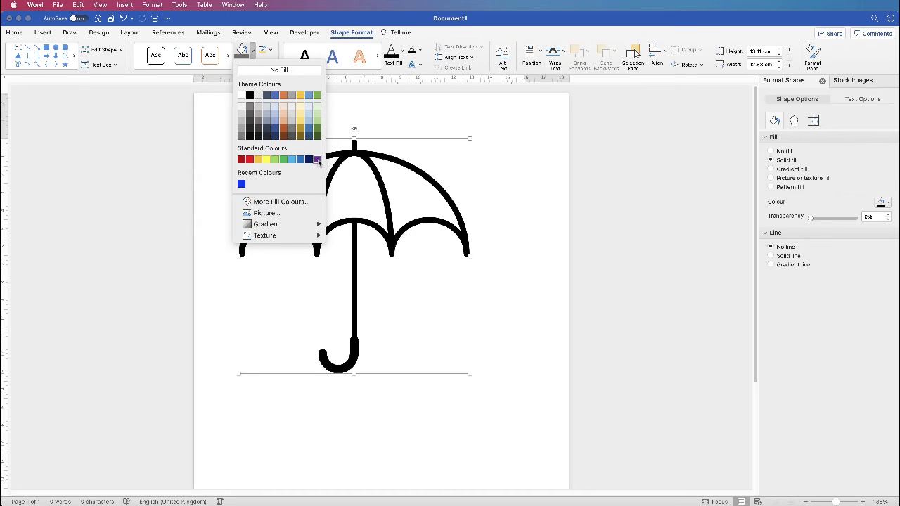
{"action": "left_click", "coordinate": [317, 159]}
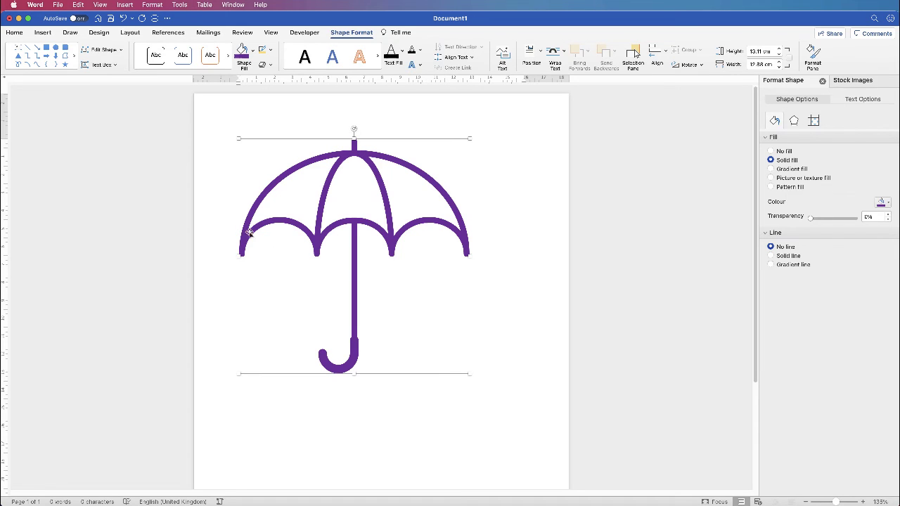
{"action": "left_click", "coordinate": [254, 55]}
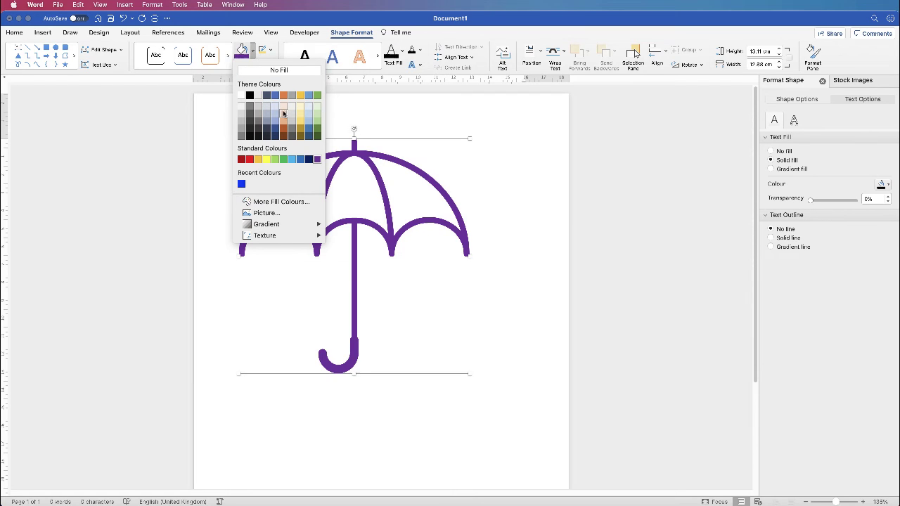
{"action": "left_click", "coordinate": [301, 123]}
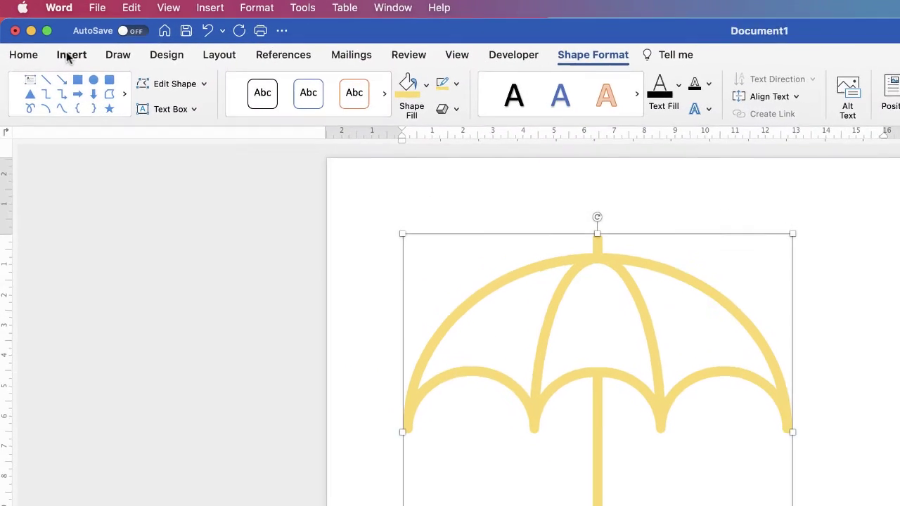
- Pick the Freeform shape and begin tracing the left canopy panel from its top edge
{"action": "left_click", "coordinate": [43, 32]}
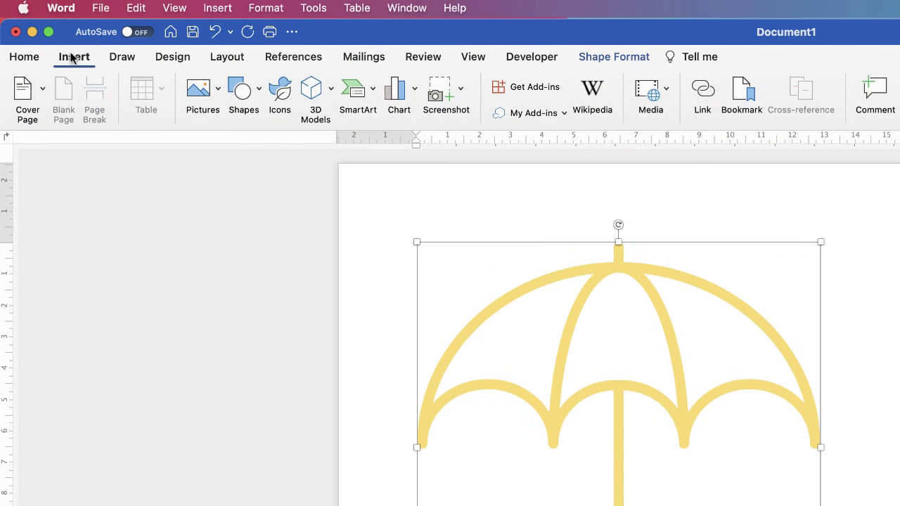
{"action": "left_click", "coordinate": [258, 94]}
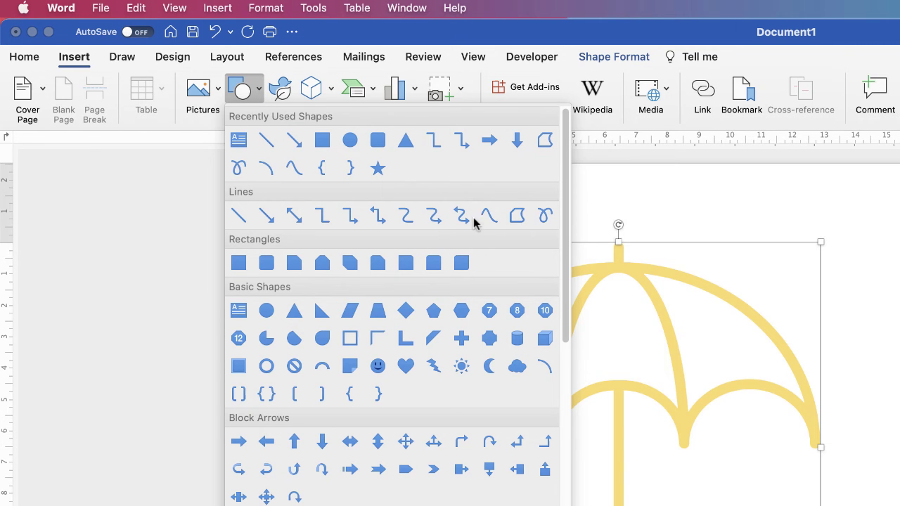
{"action": "left_click", "coordinate": [518, 222]}
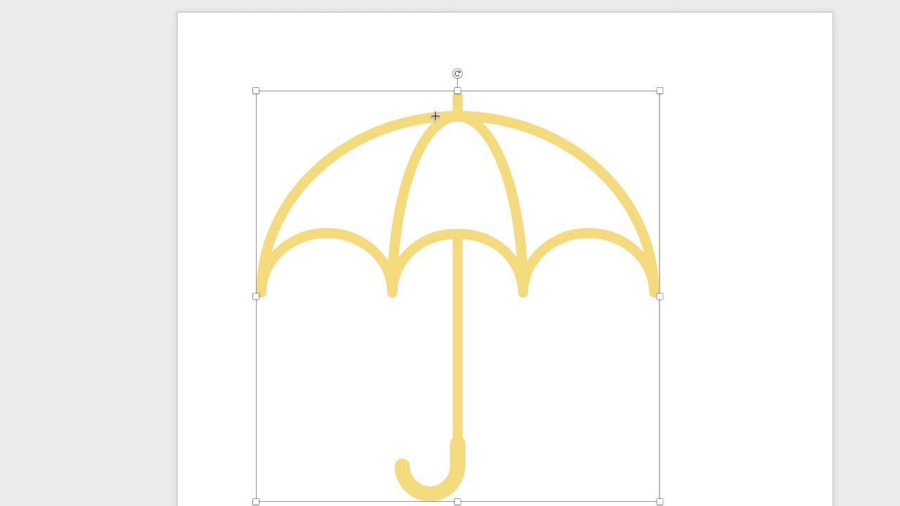
{"action": "left_click", "coordinate": [435, 116]}
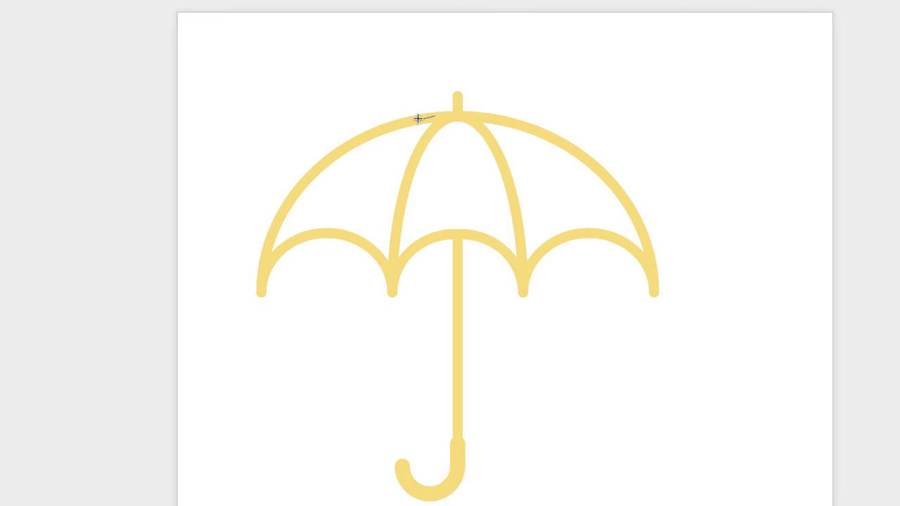
{"action": "left_click", "coordinate": [396, 124]}
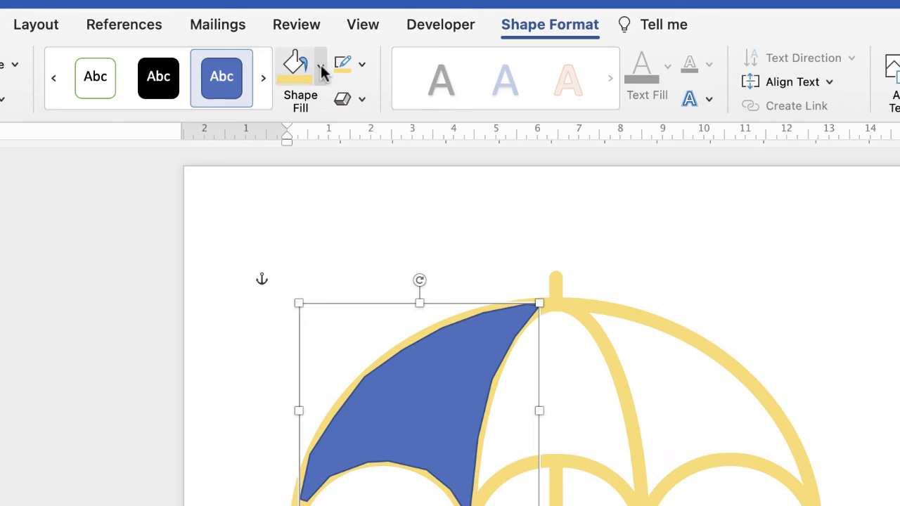
- Fill the left canopy panel pink via More Fill Colours and set its outline to No Outline
{"action": "left_click", "coordinate": [321, 69]}
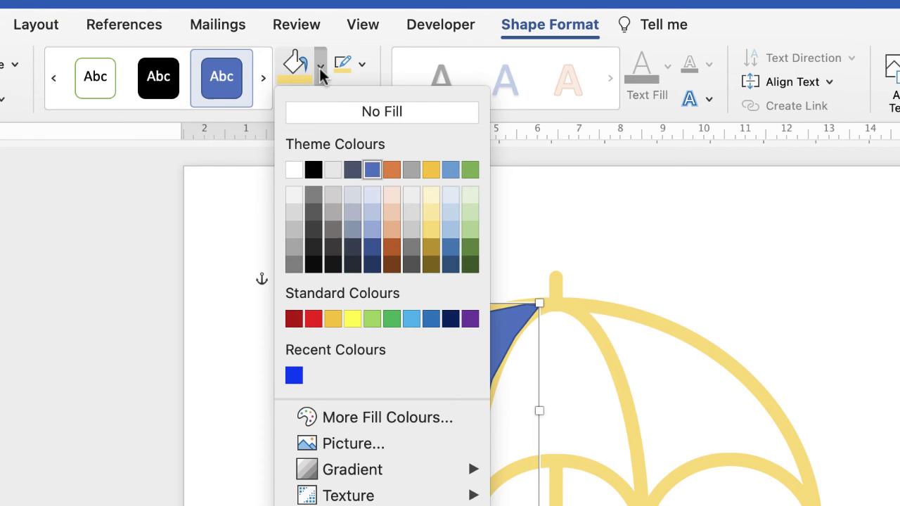
{"action": "left_click", "coordinate": [382, 419]}
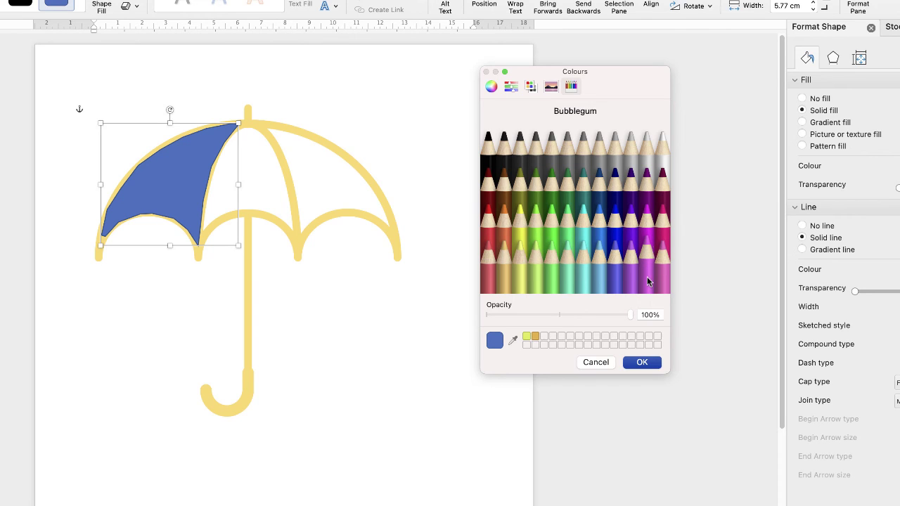
{"action": "left_click", "coordinate": [651, 281]}
{"action": "left_click", "coordinate": [642, 362]}
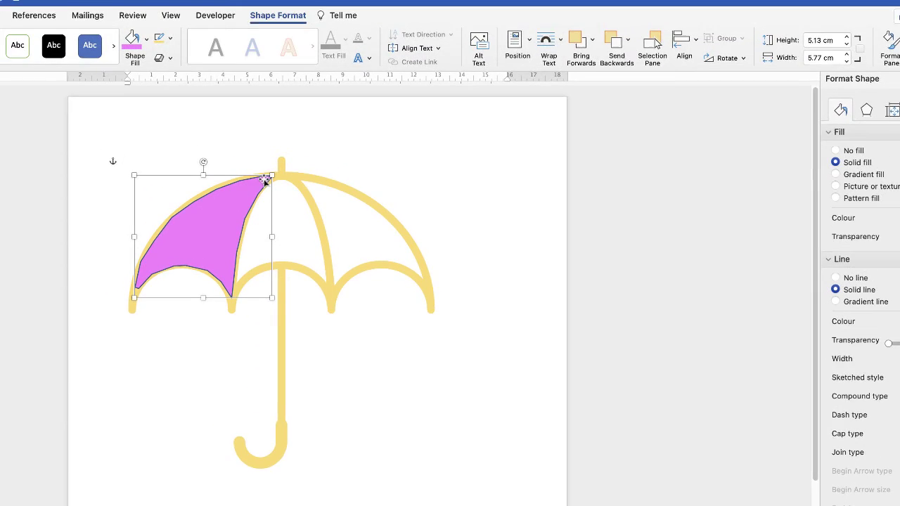
{"action": "left_click", "coordinate": [185, 63]}
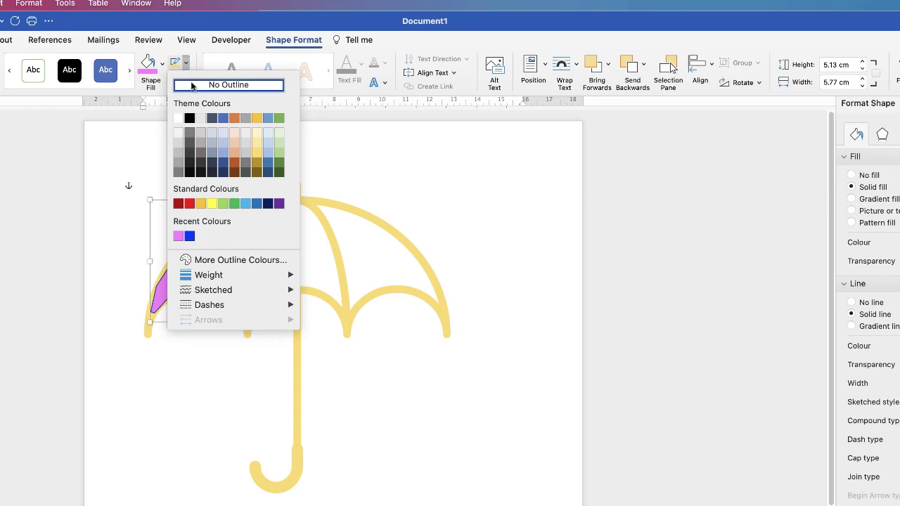
{"action": "left_click", "coordinate": [191, 88]}
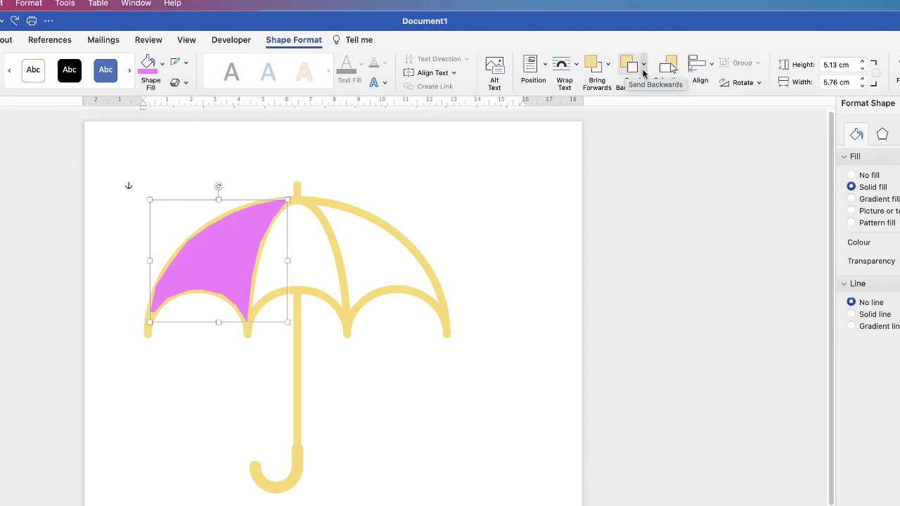
- Send the pink panel to the back and set the umbrella's wrapping to In Front of Text
{"action": "left_click", "coordinate": [644, 67]}
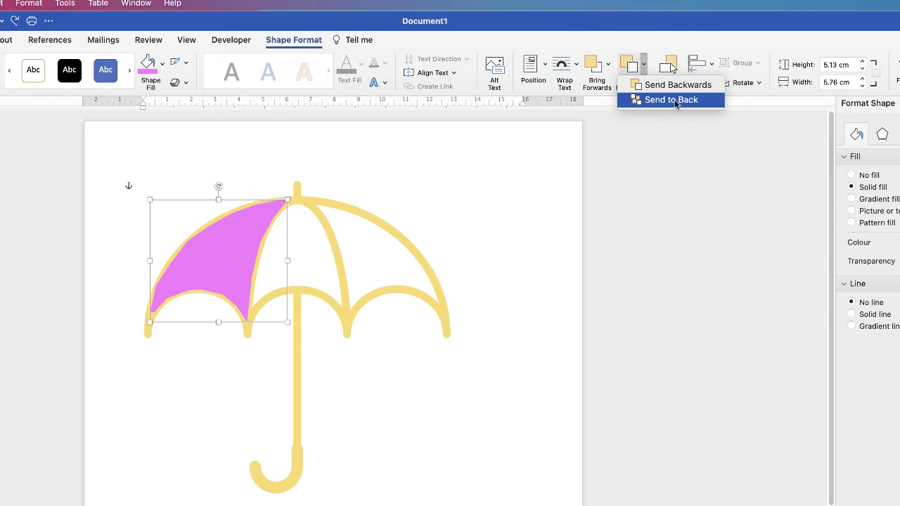
{"action": "left_click", "coordinate": [634, 102]}
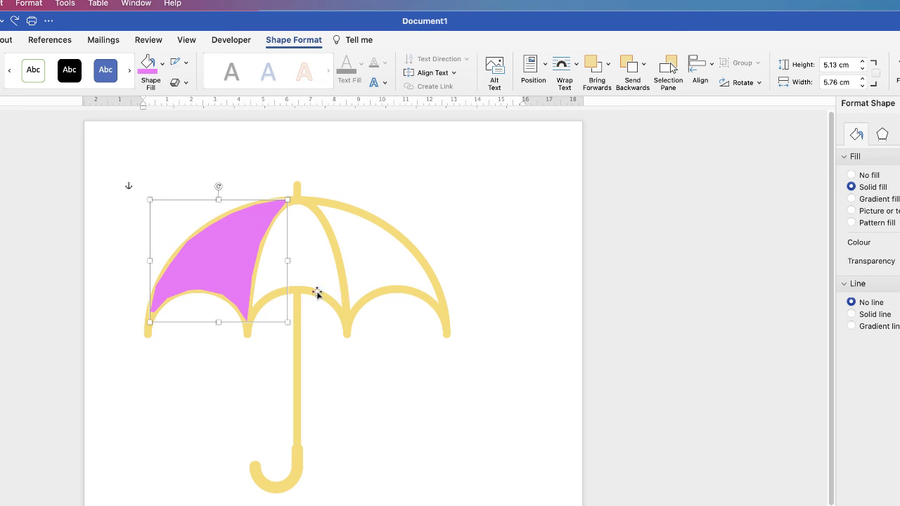
{"action": "left_click", "coordinate": [308, 201]}
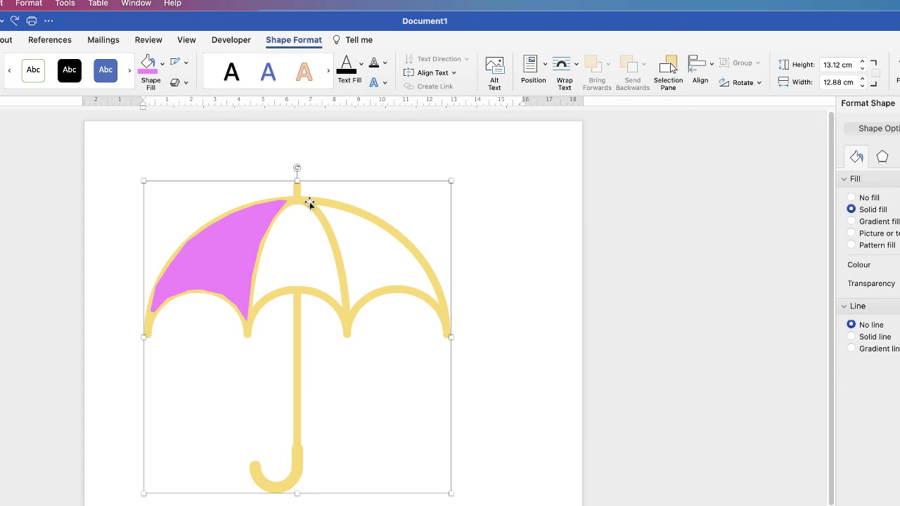
{"action": "left_click", "coordinate": [576, 65]}
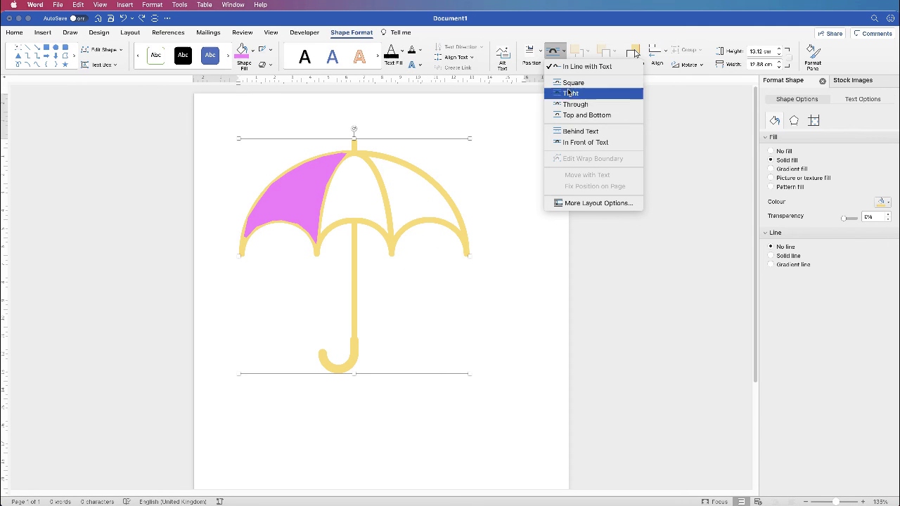
{"action": "left_click", "coordinate": [563, 144]}
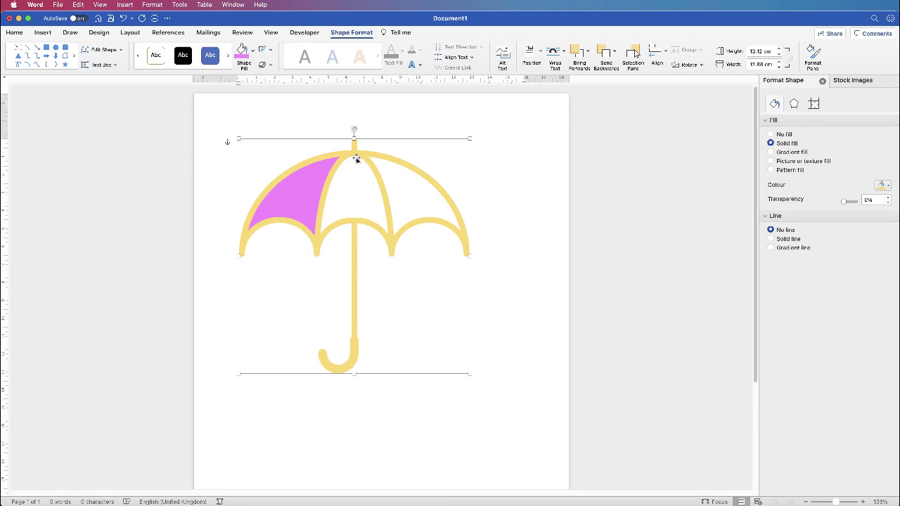
- Trace a freeform magenta panel over the middle canopy section
{"action": "key", "text": "Escape"}
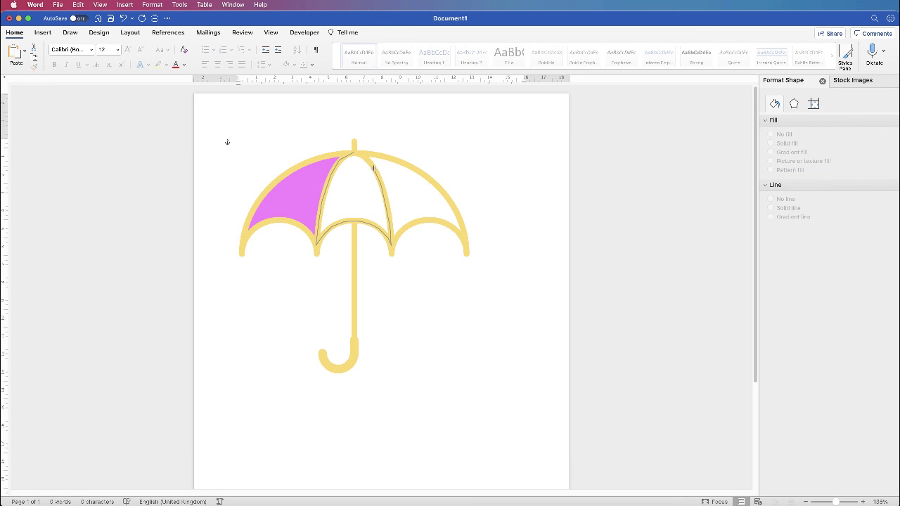
{"action": "left_click", "coordinate": [373, 168]}
{"action": "left_click", "coordinate": [213, 57]}
{"action": "left_click", "coordinate": [282, 201]}
{"action": "left_click", "coordinate": [665, 218]}
{"action": "left_click", "coordinate": [647, 333]}
{"action": "key", "text": "Escape"}
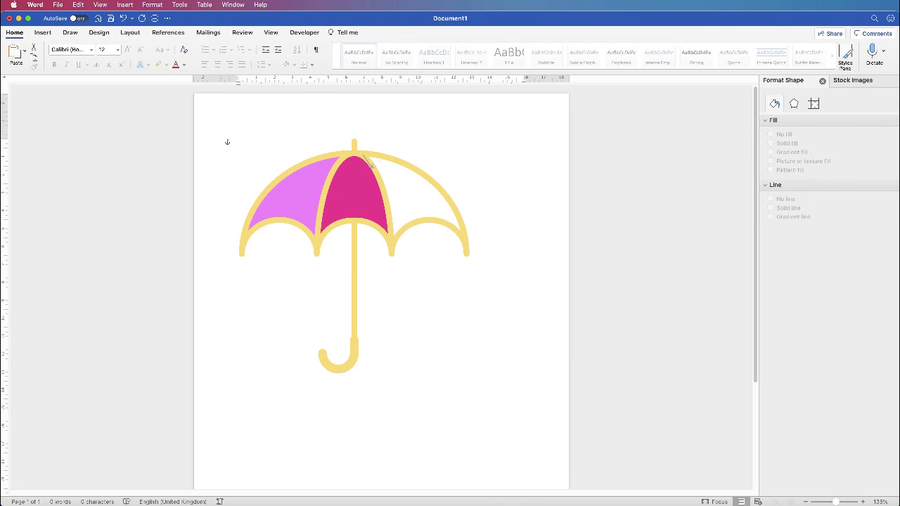
- Trace a freeform purple panel over the right canopy section
{"action": "left_click_drag", "start_coordinate": [371, 165], "coordinate": [392, 238]}
{"action": "left_click", "coordinate": [368, 153]}
{"action": "left_click", "coordinate": [213, 56]}
{"action": "left_click", "coordinate": [281, 201]}
{"action": "left_click", "coordinate": [605, 222]}
{"action": "left_click", "coordinate": [647, 334]}
{"action": "left_click", "coordinate": [450, 366]}
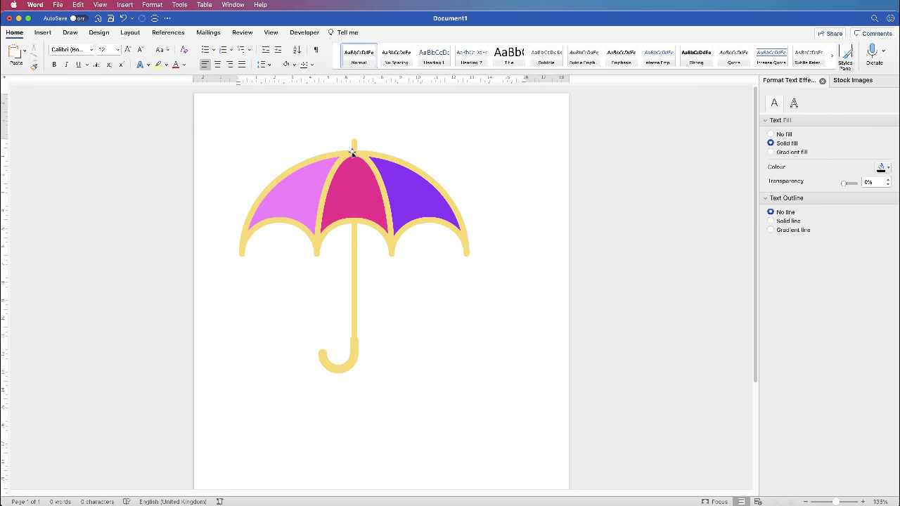
- Undo the accidental outline move, then group the purple, magenta and pink panels with the umbrella outline
{"action": "left_click_drag", "start_coordinate": [351, 152], "coordinate": [492, 154]}
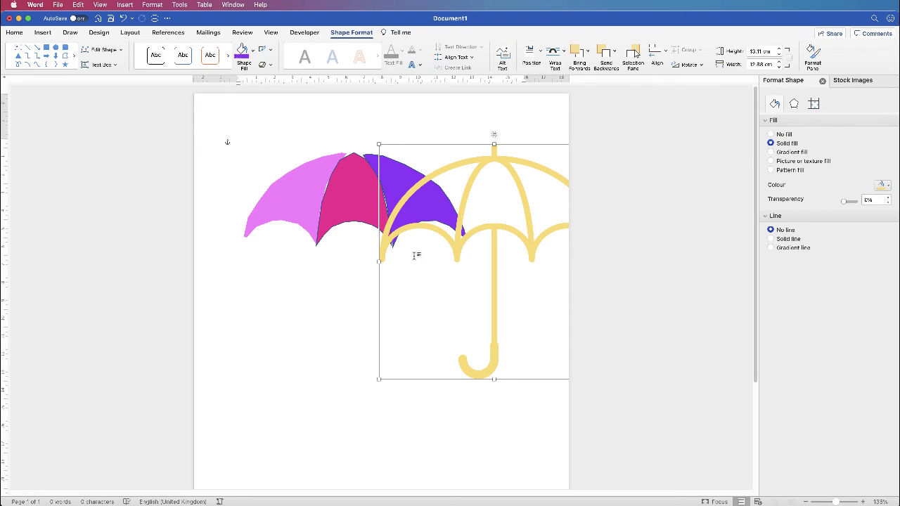
{"action": "key", "text": "super+z"}
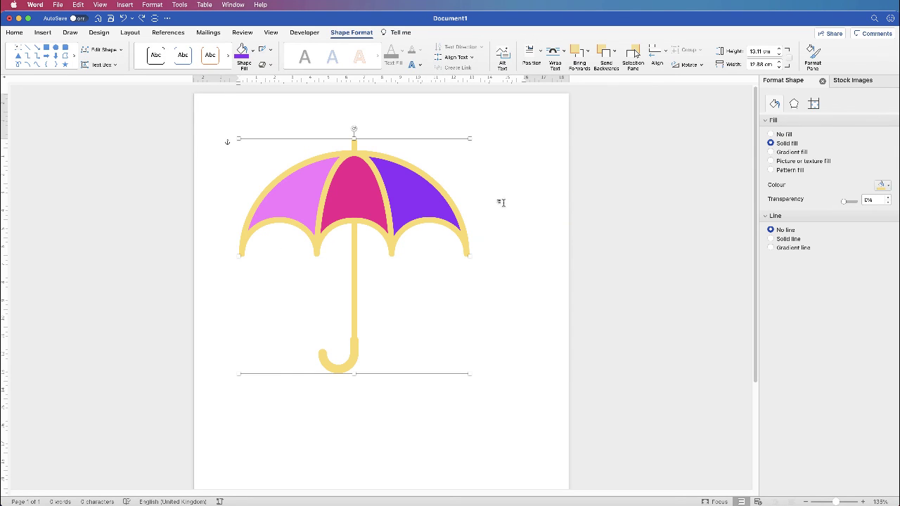
{"action": "left_click", "coordinate": [410, 200]}
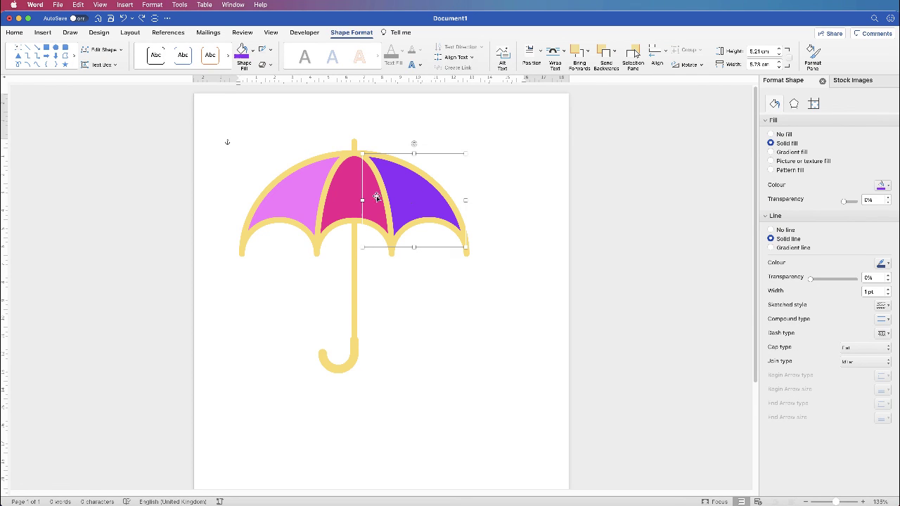
{"action": "left_click", "coordinate": [347, 199], "text": "shift"}
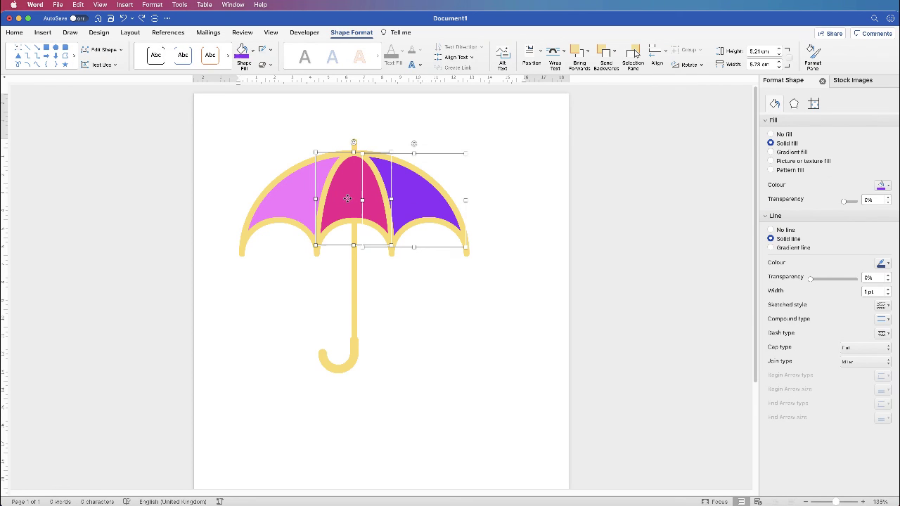
{"action": "left_click", "coordinate": [296, 203], "text": "shift"}
{"action": "left_click", "coordinate": [351, 308], "text": "shift"}
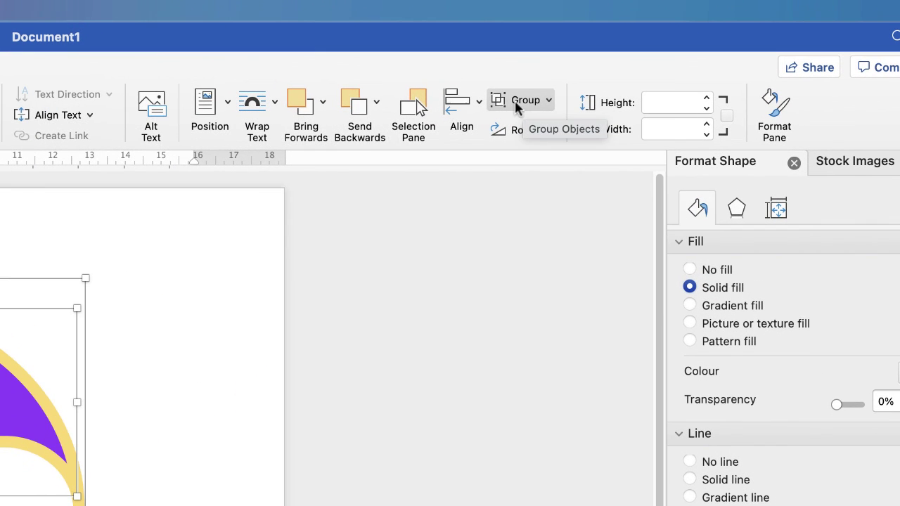
{"action": "left_click", "coordinate": [547, 104]}
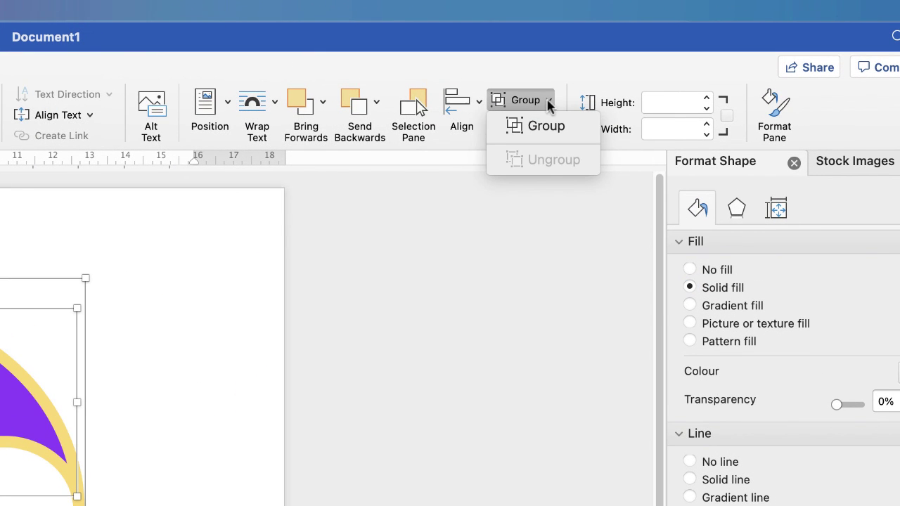
{"action": "left_click", "coordinate": [514, 126]}
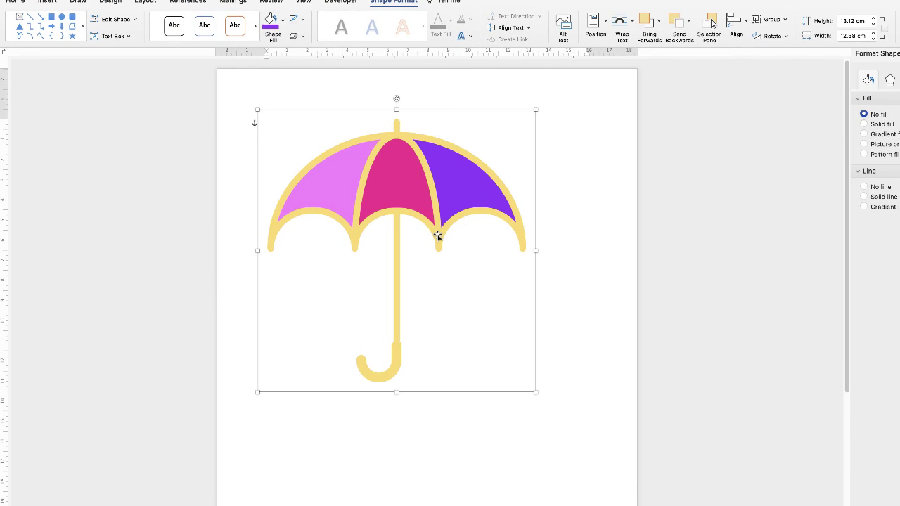
- Move the grouped umbrella to about 3.81 cm left, 2.22 cm top, and save it as a picture
{"action": "mouse_move", "coordinate": [438, 235]}
{"action": "left_mouse_down"}
{"action": "mouse_move", "coordinate": [435, 280]}
{"action": "mouse_move", "coordinate": [609, 324]}
{"action": "mouse_move", "coordinate": [418, 133]}
{"action": "mouse_move", "coordinate": [457, 288]}
{"action": "mouse_move", "coordinate": [439, 223]}
{"action": "mouse_move", "coordinate": [462, 224]}
{"action": "mouse_move", "coordinate": [440, 231]}
{"action": "left_mouse_up"}
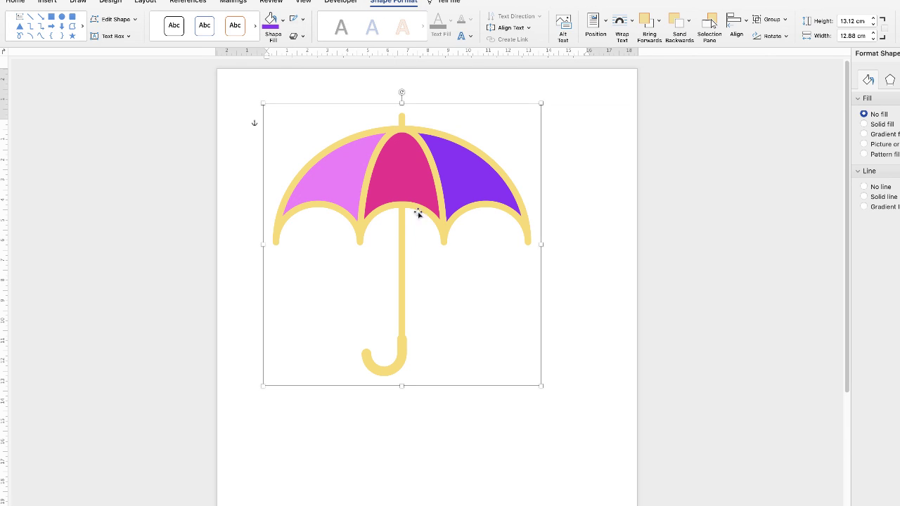
{"action": "right_click", "coordinate": [436, 181]}
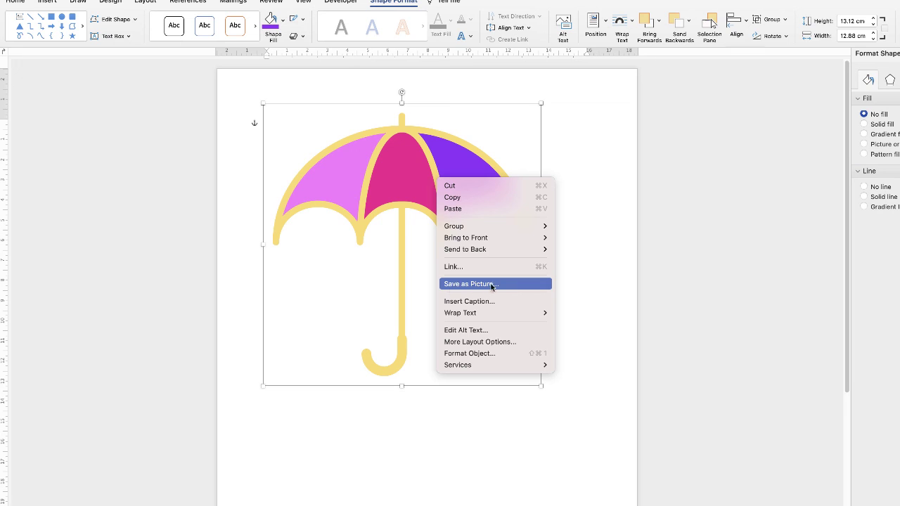
{"action": "left_click", "coordinate": [451, 284]}
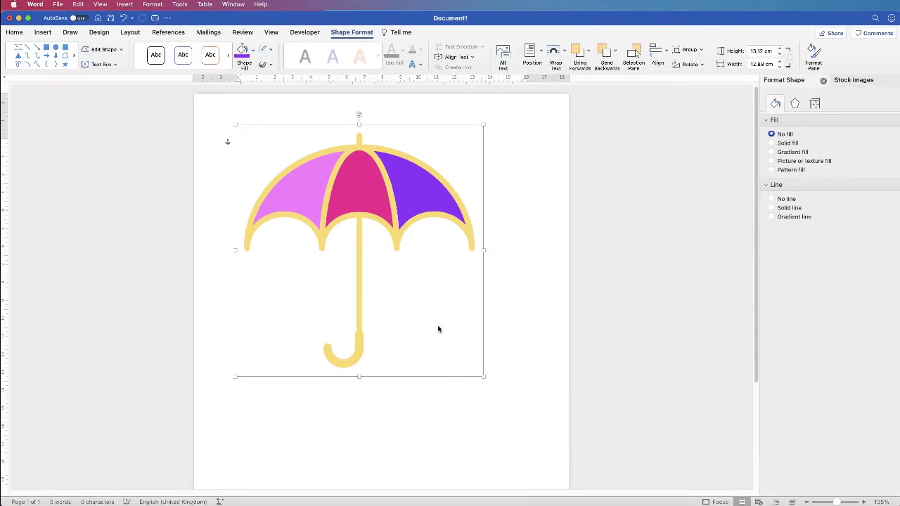